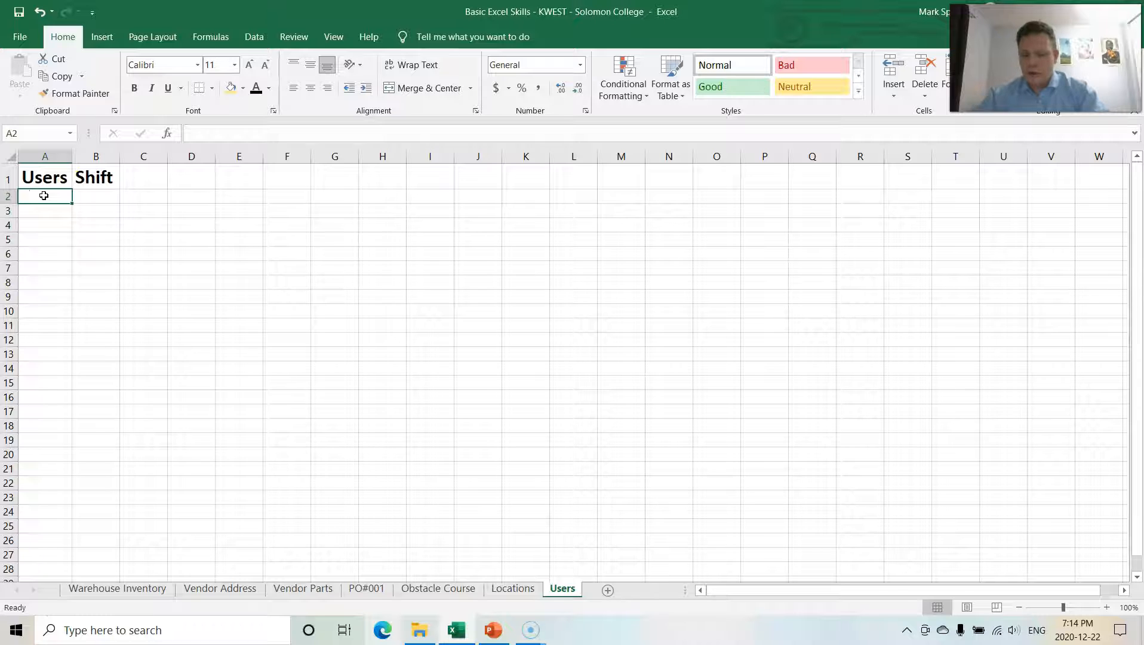
Step: Enter three user names under the Users heading in cells A2 through A4
key("Return")
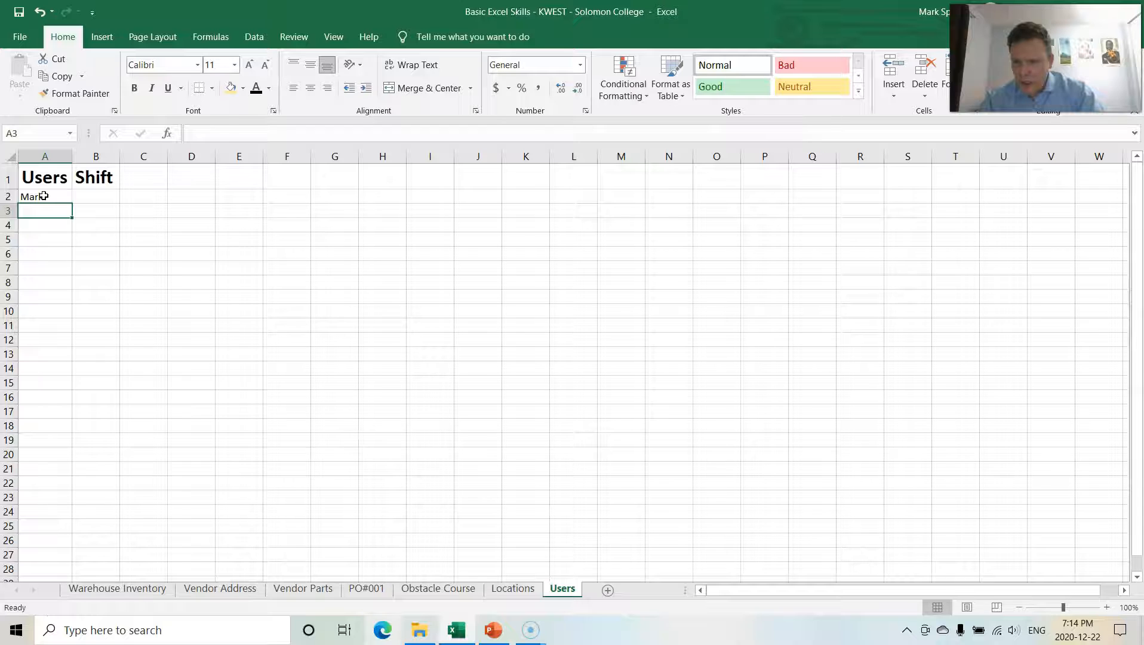
type("James")
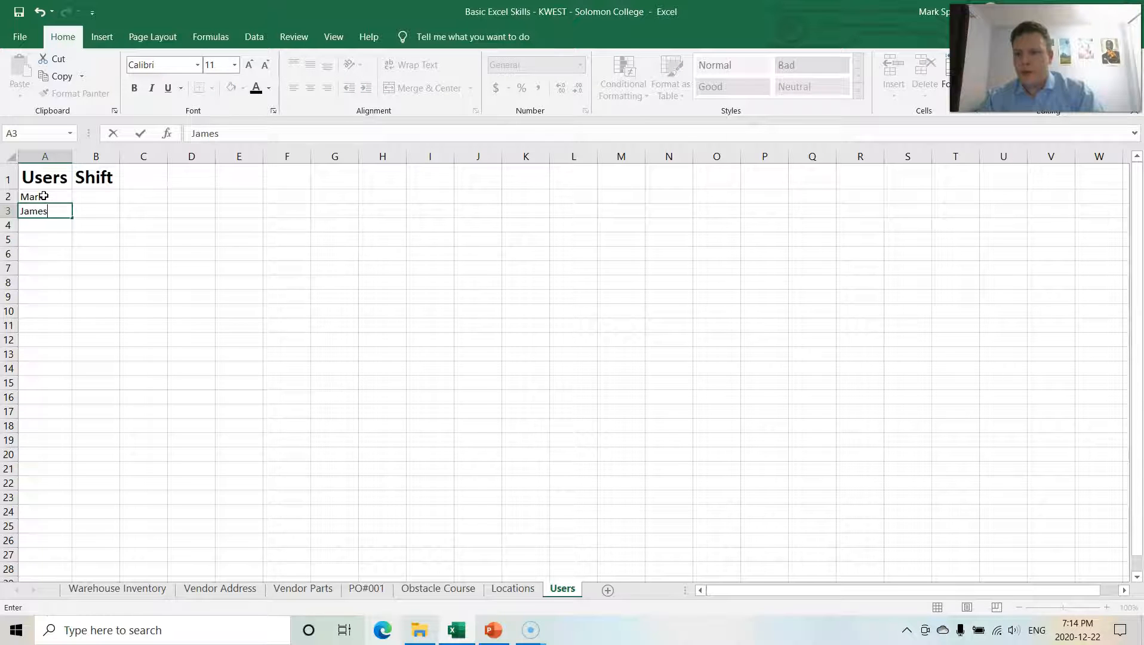
key("Return")
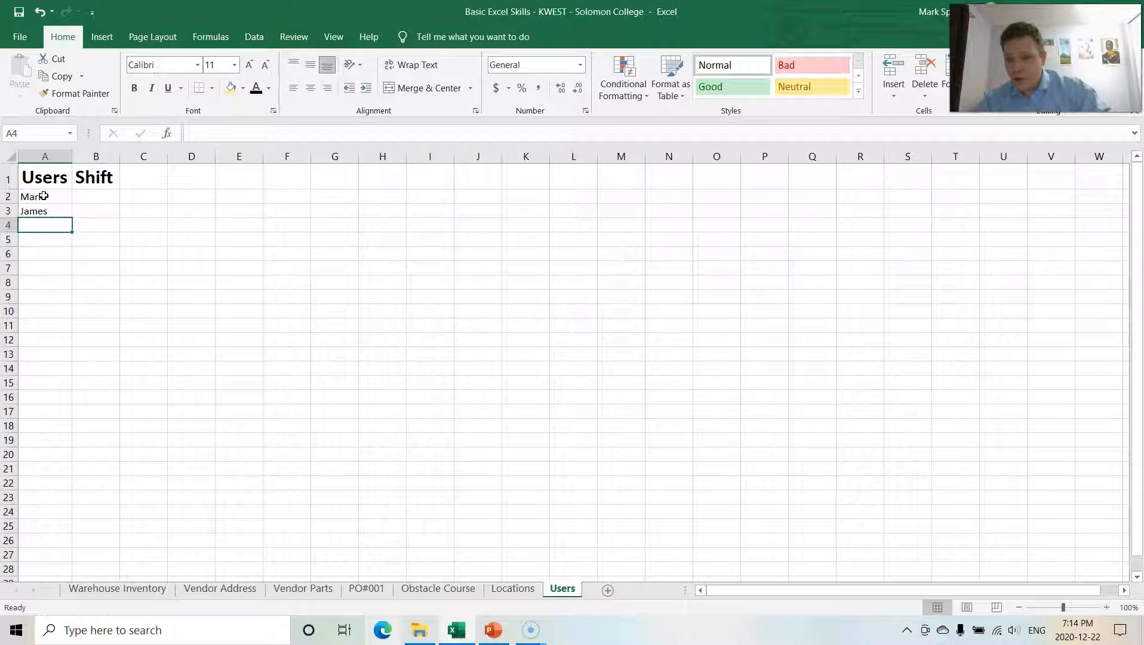
left_click(47, 244)
left_click(46, 227)
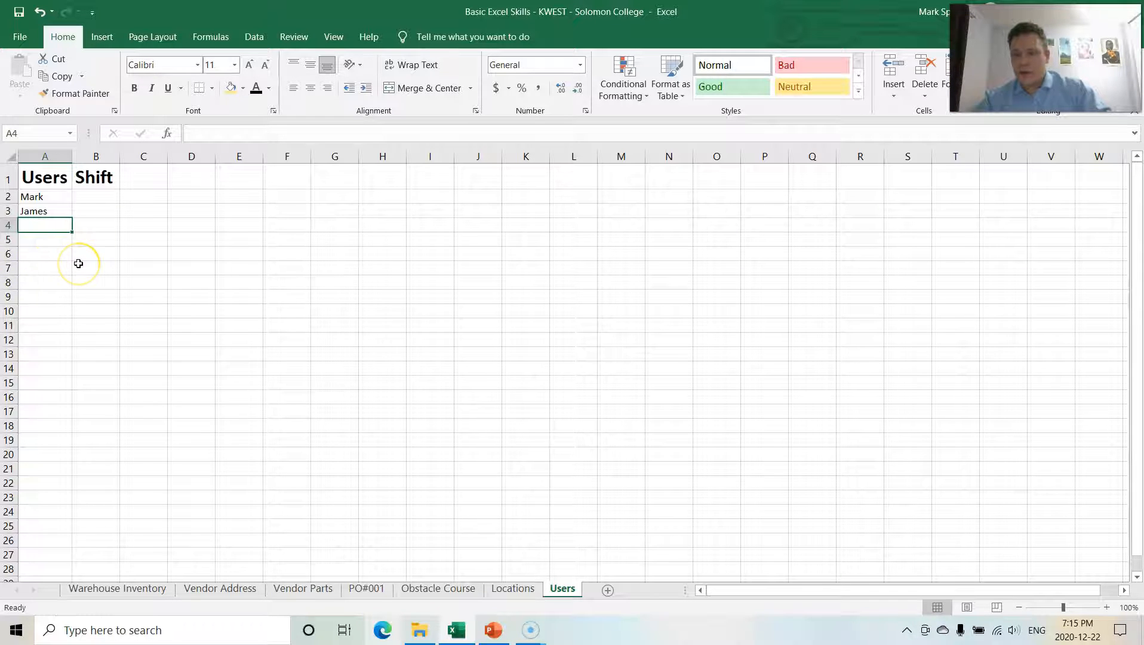
type("Stephanie")
left_click(57, 267)
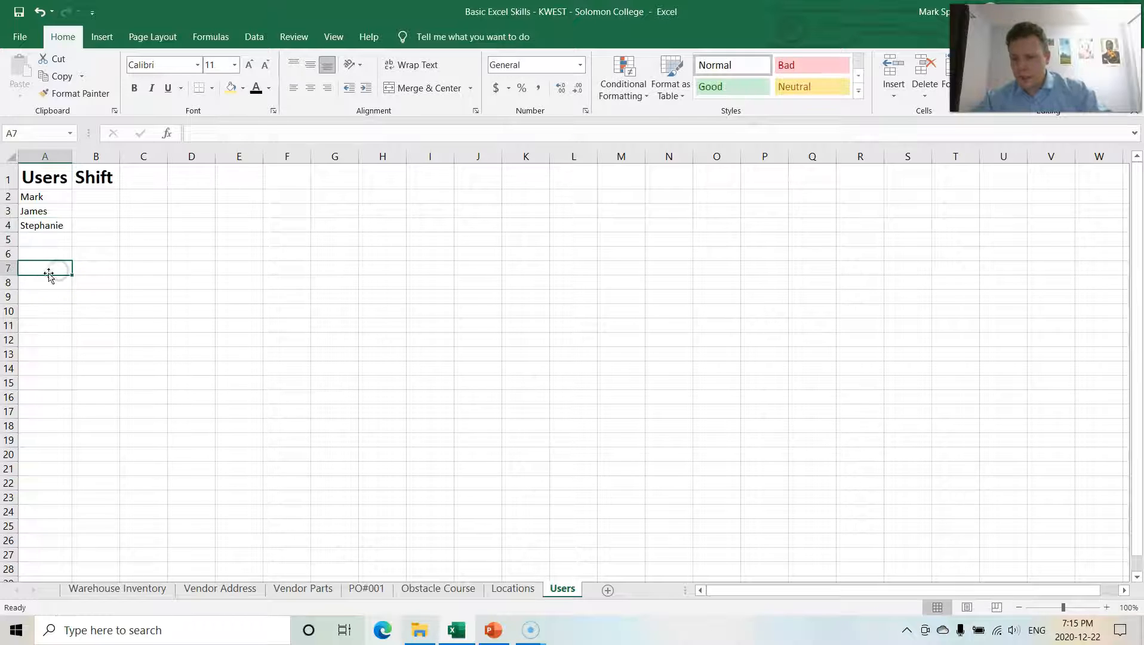
Step: Enter the shifts Morning, aftn and nig in cells B2 through B4 beside the user names
left_click(92, 195)
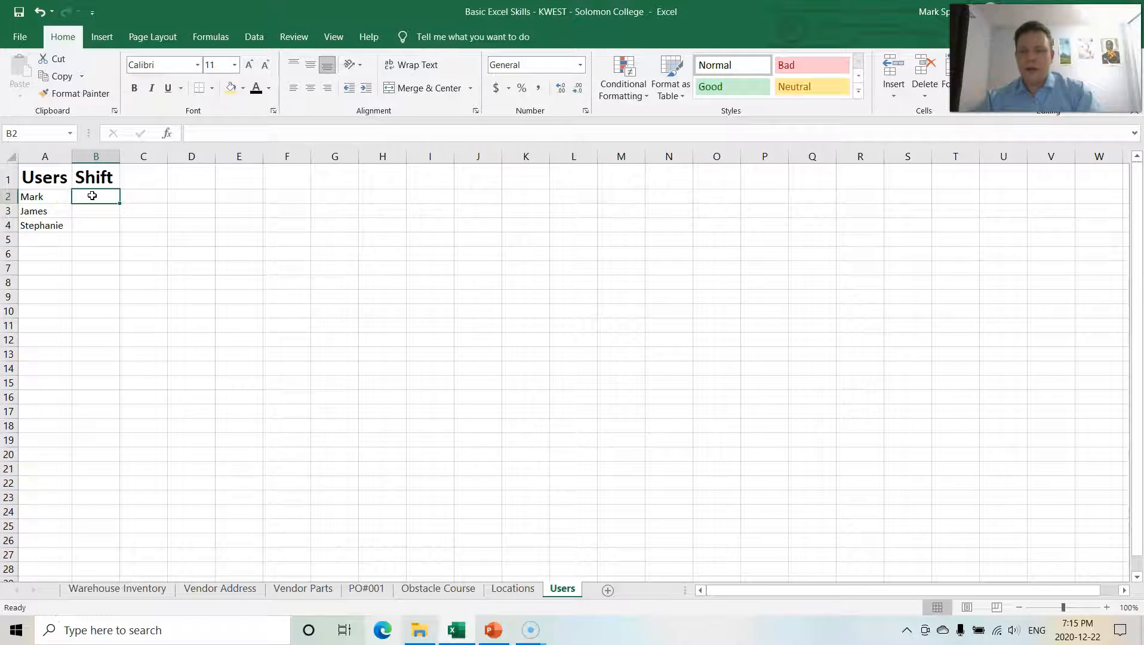
type("Morning")
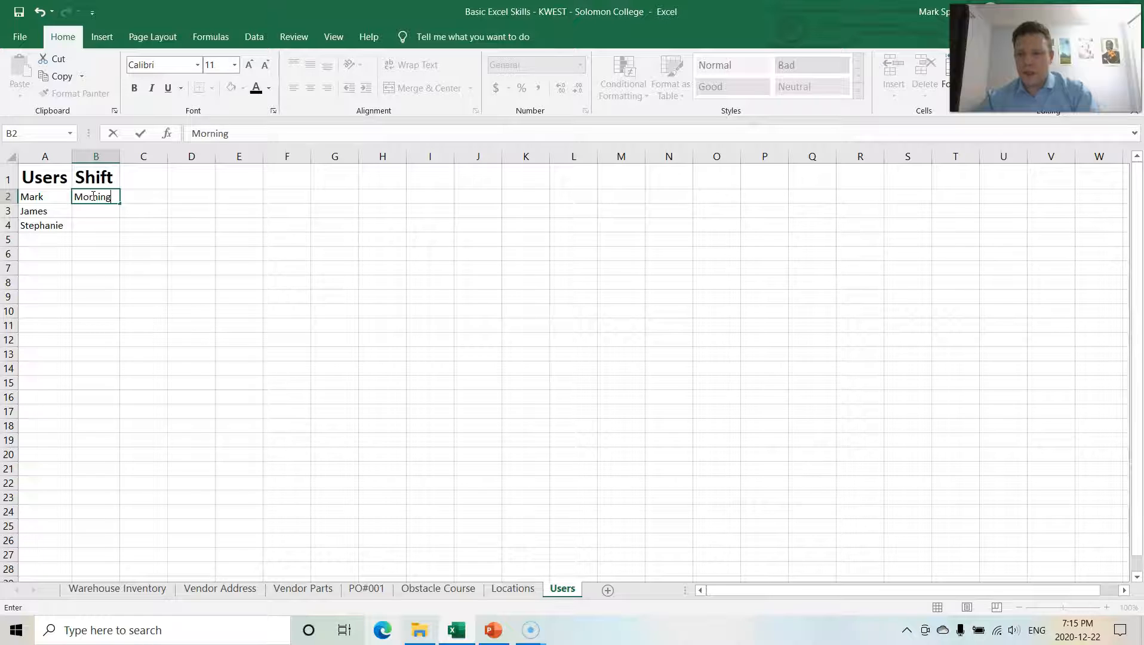
key("Return")
type("aft")
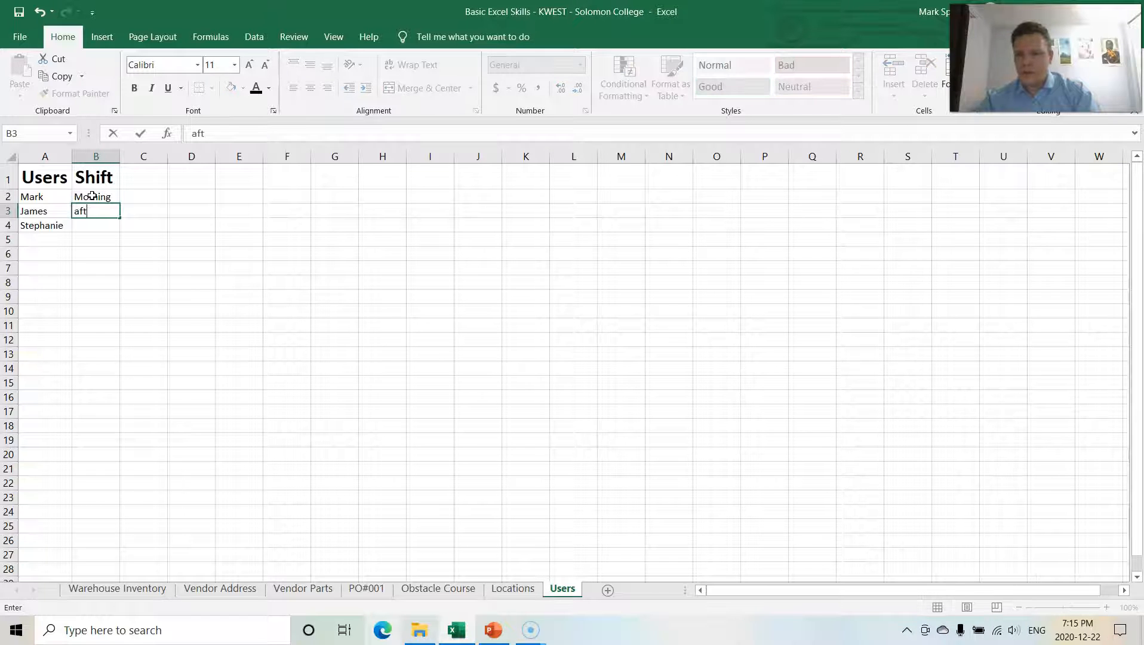
type("n")
key("Return")
type("nig")
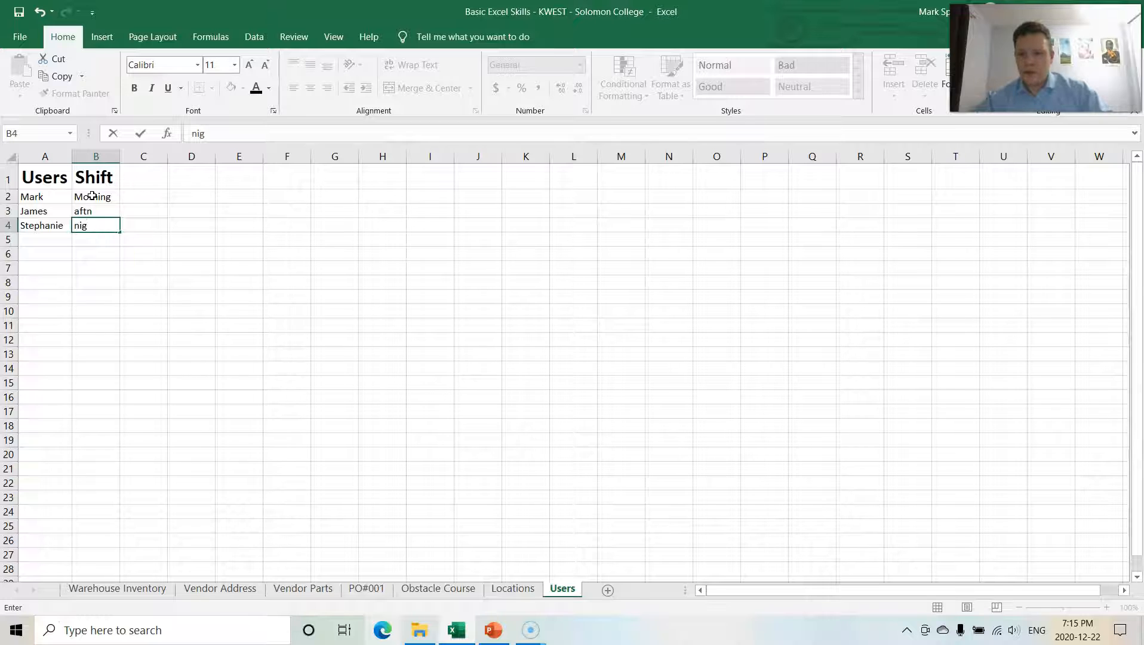
left_click(102, 255)
Step: Type asdf into cells E4, E6 and E9 as throwaway sample entries
left_click(230, 224)
type("asdf")
left_click(234, 250)
type("asfd")
left_click(246, 296)
type("asdf")
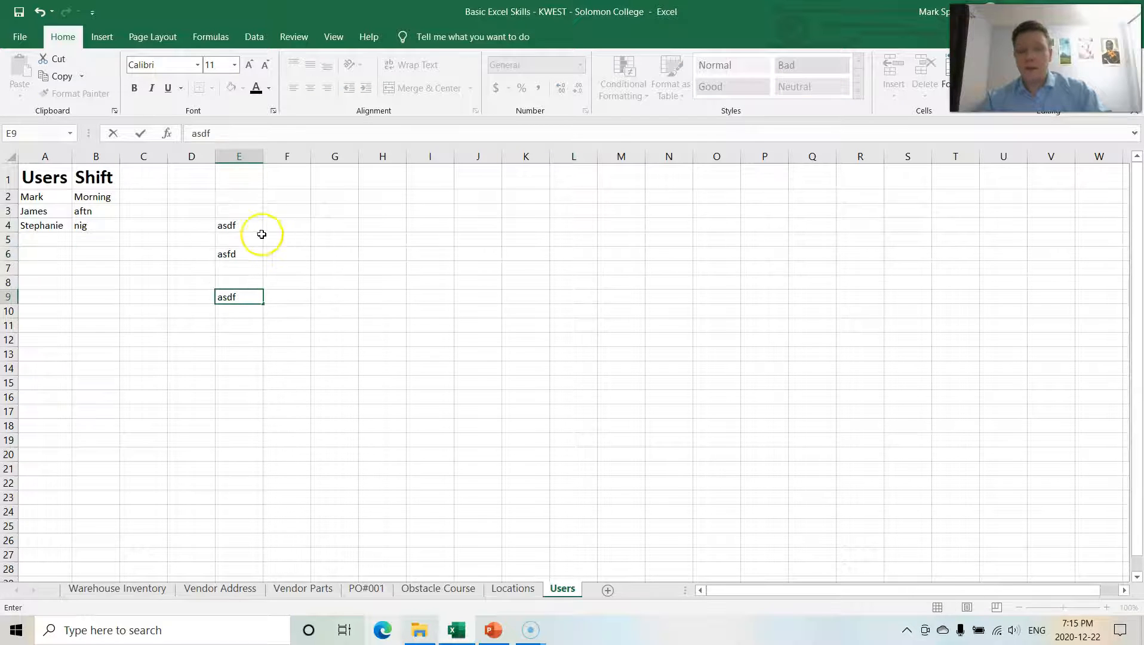
Step: Clear the asdf entries from cells E4, E6 and E9
left_click(227, 225)
key("Delete")
left_click(248, 255)
key("Delete")
left_click(245, 307)
left_click(238, 296)
key("BackSpace")
left_click(185, 264)
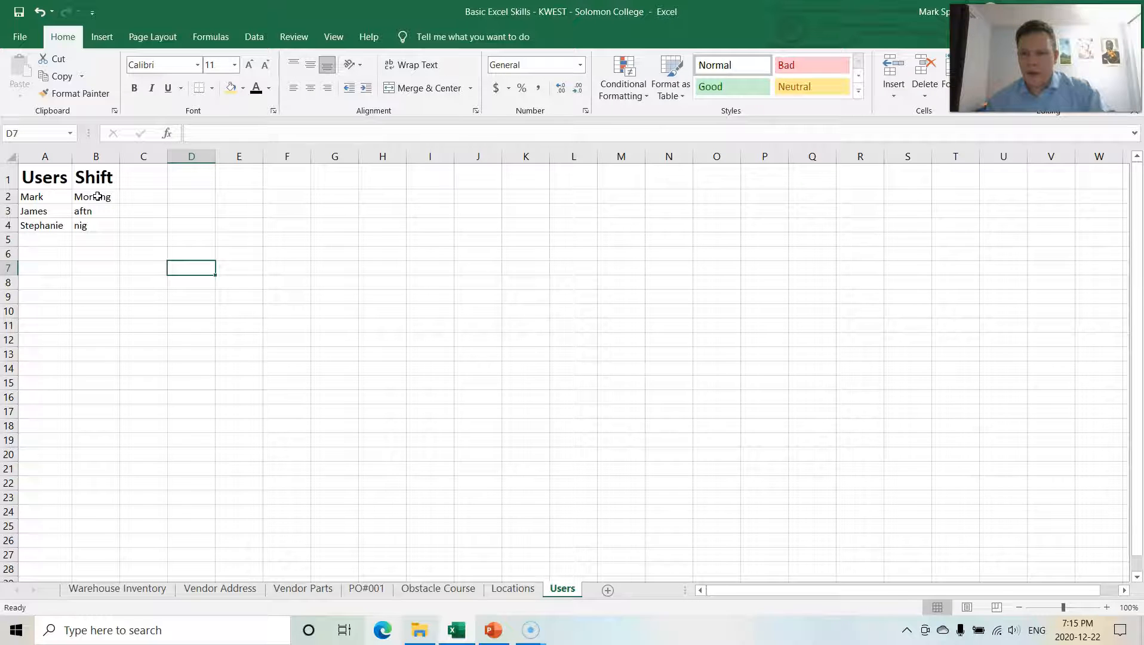
Step: Examine the contents of A2 and B2 in the cell and in the formula bar, entering edit mode without changes
left_click(98, 196)
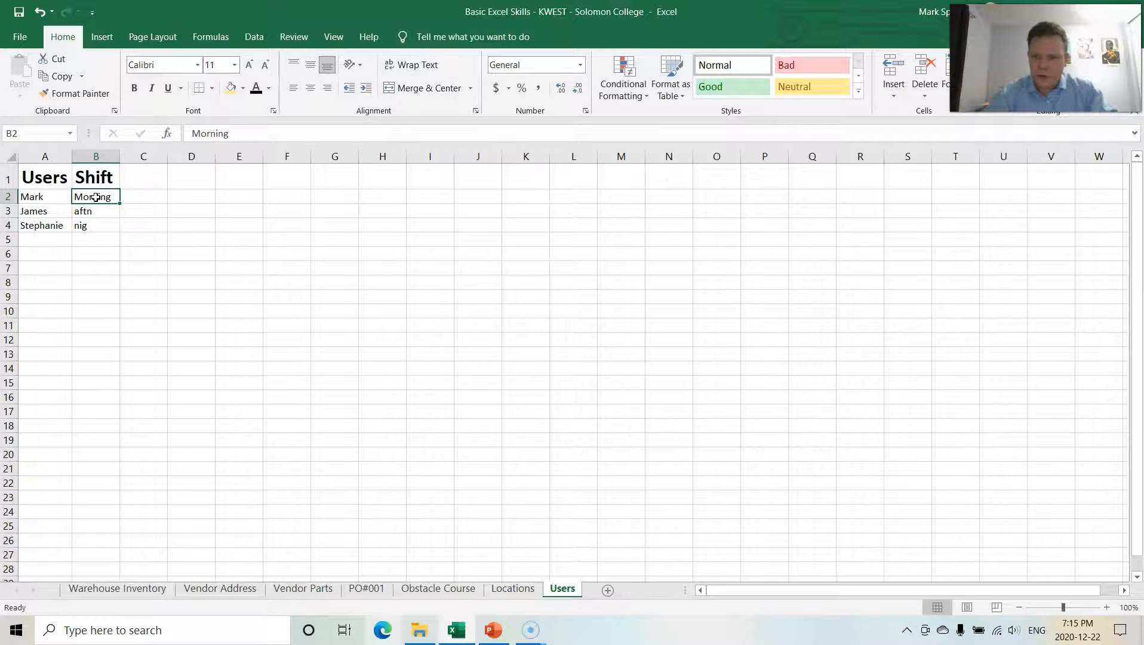
key("Left")
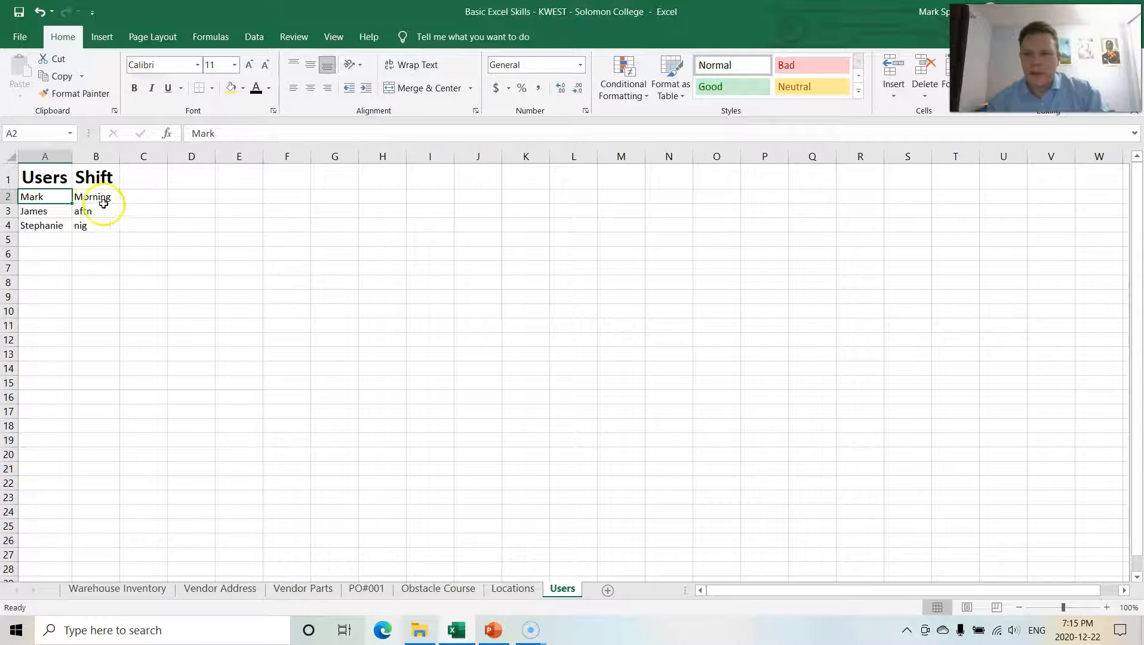
left_click(113, 222)
left_click(95, 197)
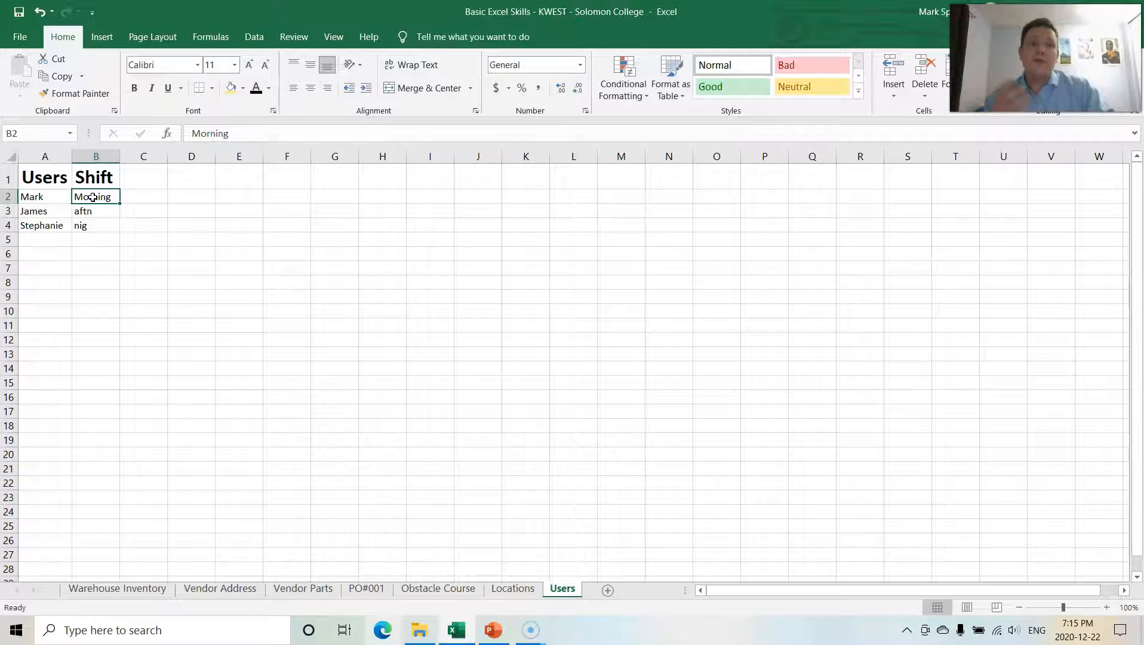
double_click(93, 198)
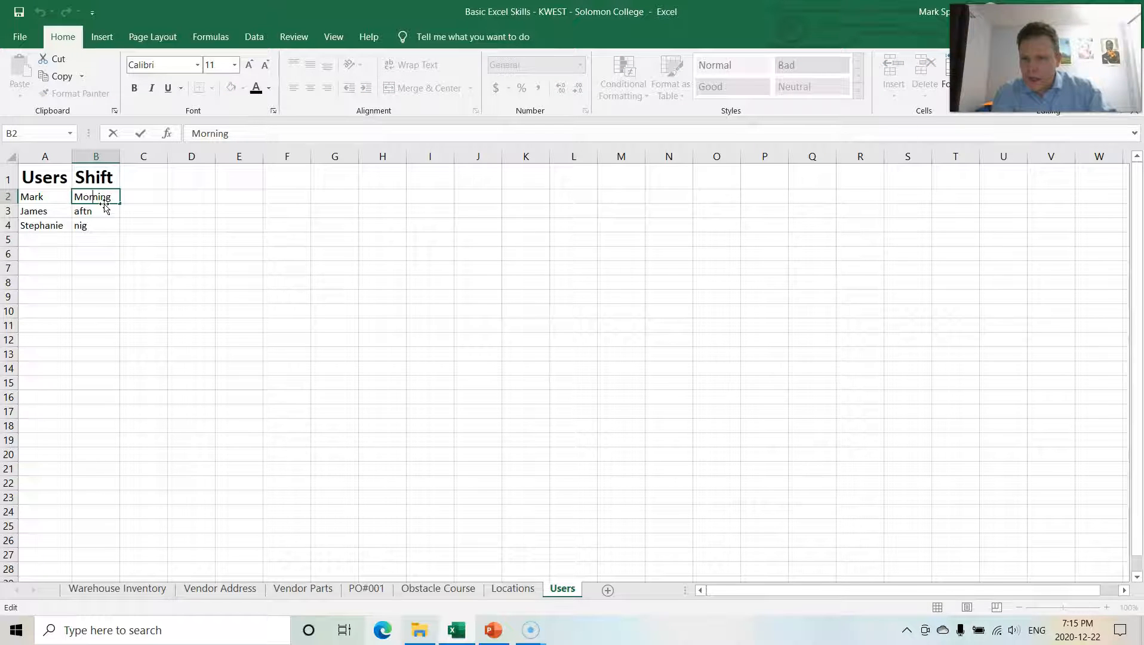
key("Return")
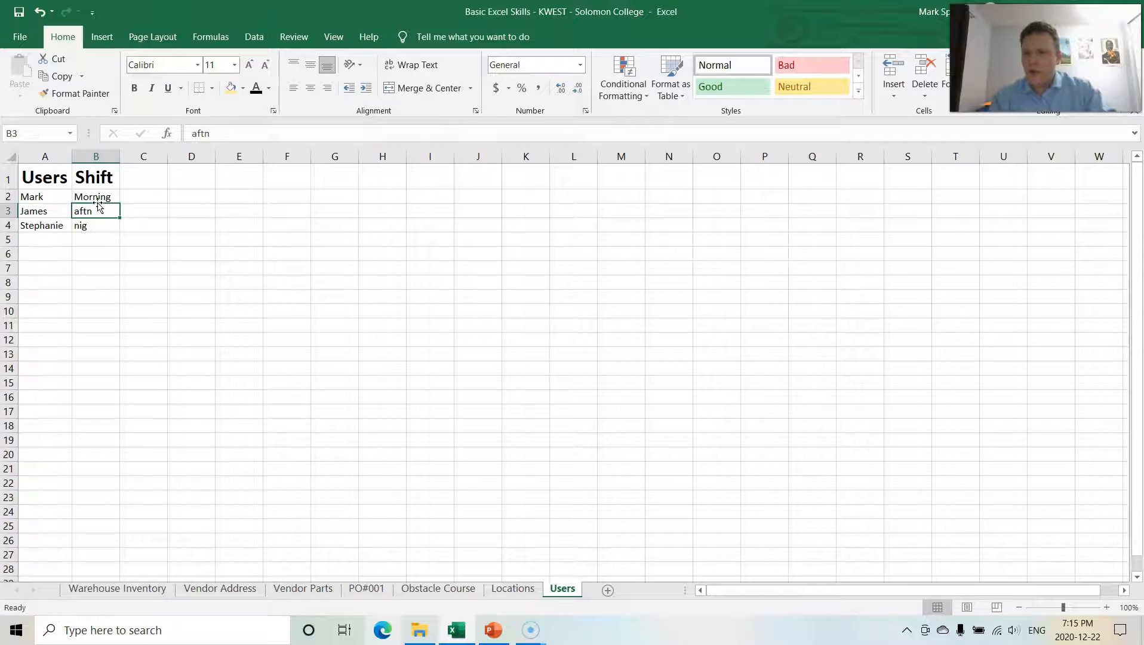
left_click(99, 197)
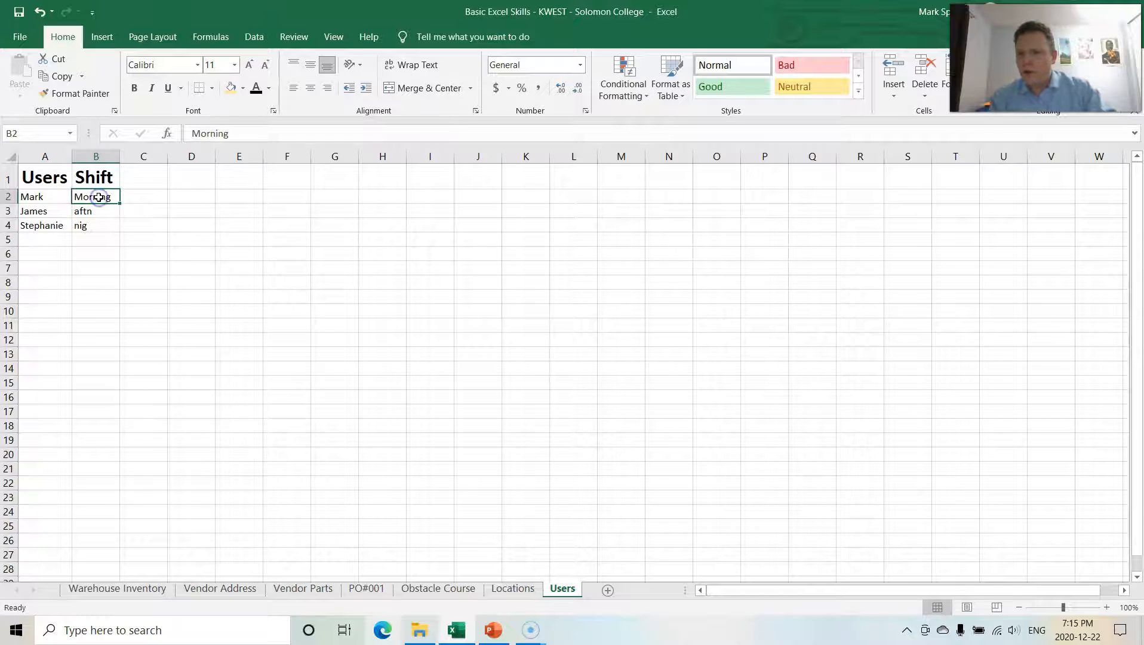
left_click(211, 130)
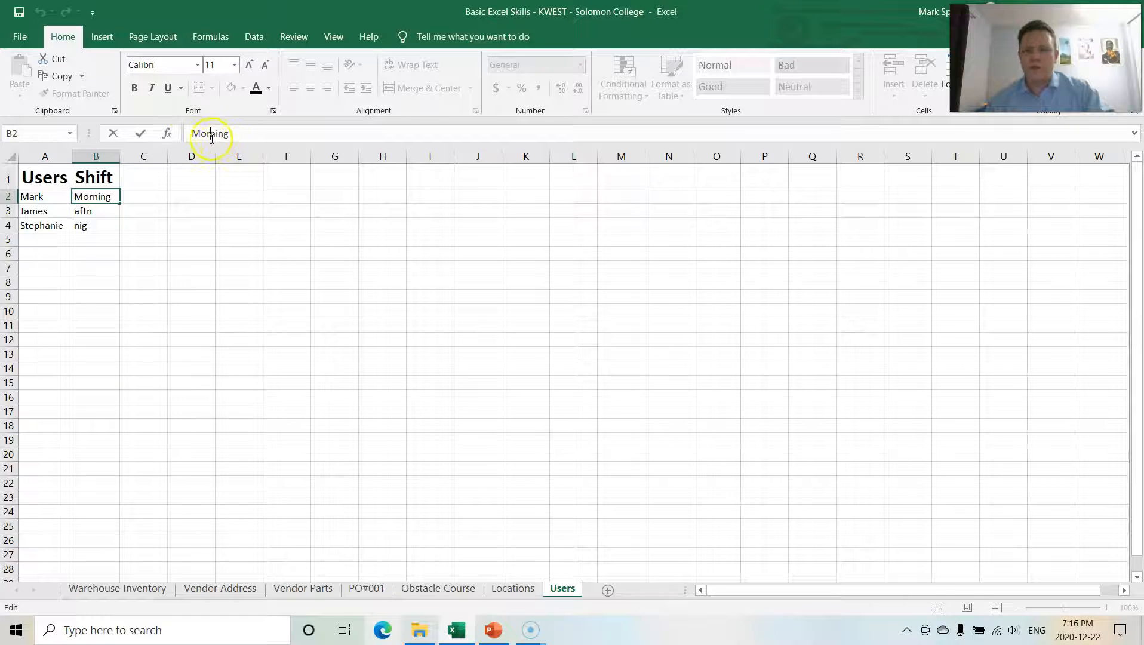
left_click(99, 197)
Step: Edit cell B3 in place so it reads afternoon
left_click(88, 211)
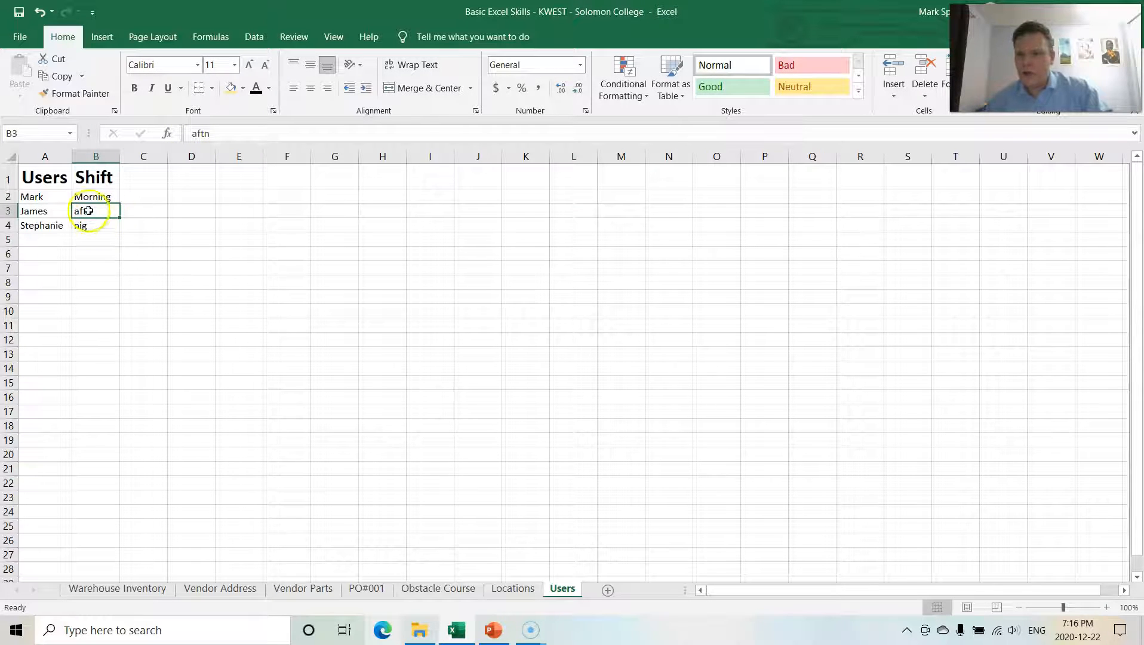
double_click(89, 211)
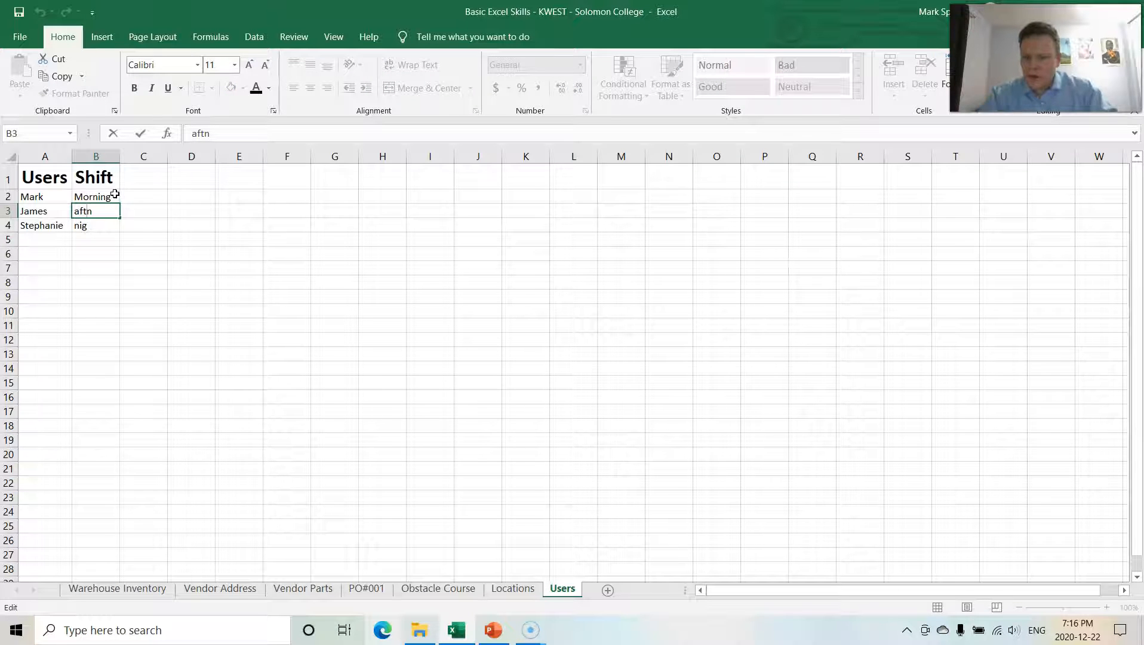
type("ernoon")
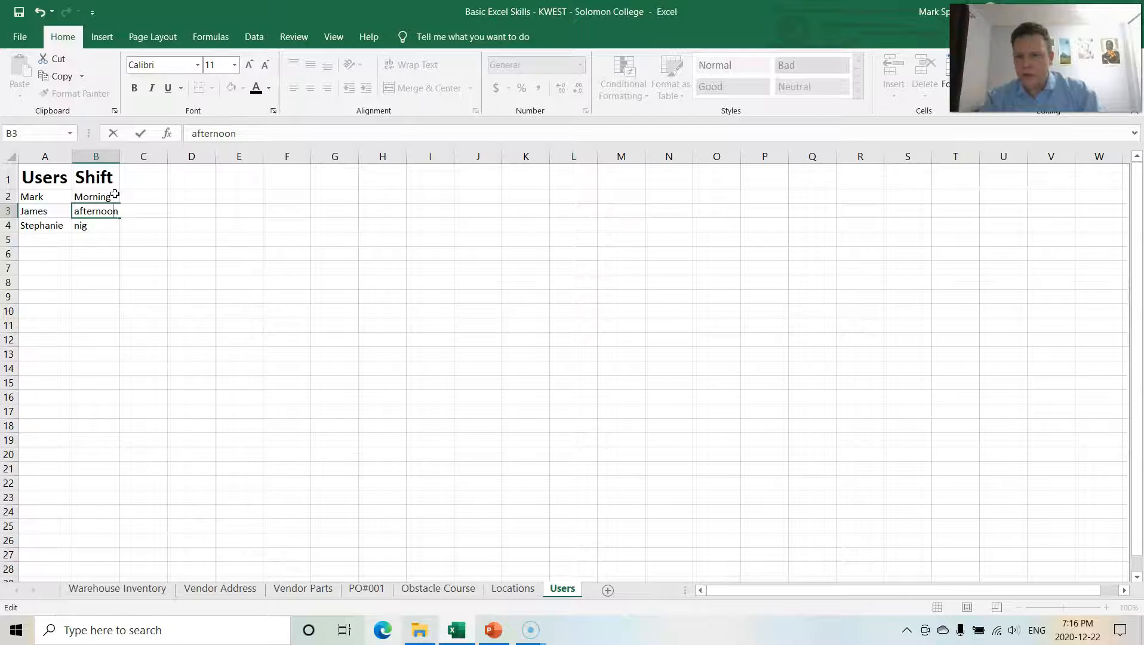
key("Return")
Step: Correct cell B4 to night by editing its entry in the formula bar
left_click(95, 228)
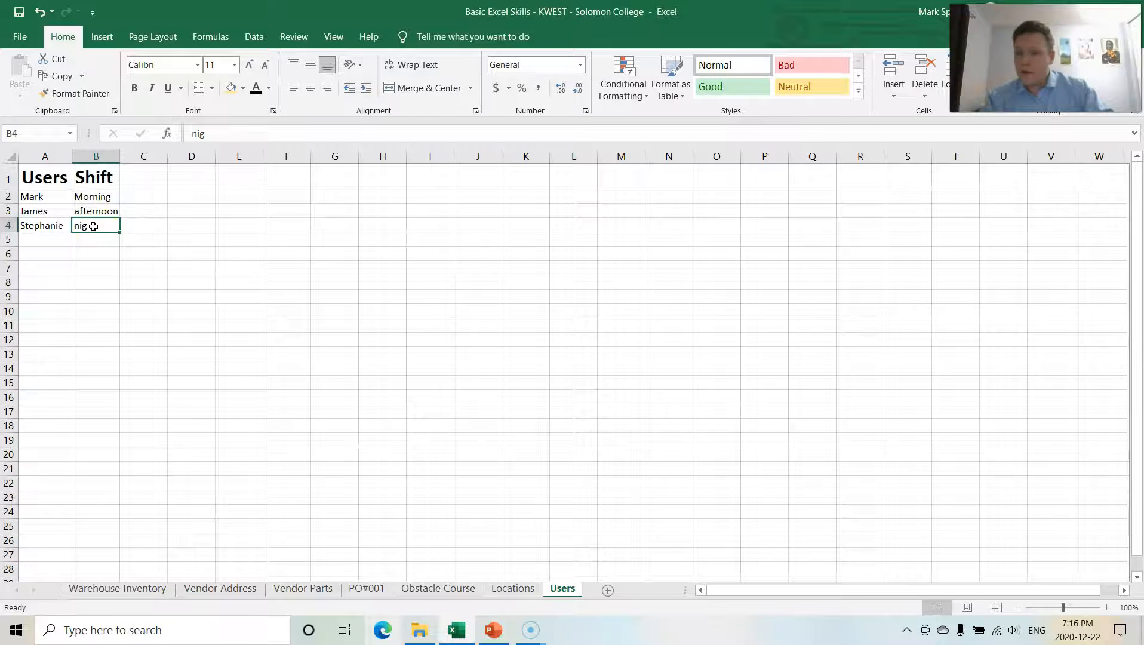
double_click(94, 227)
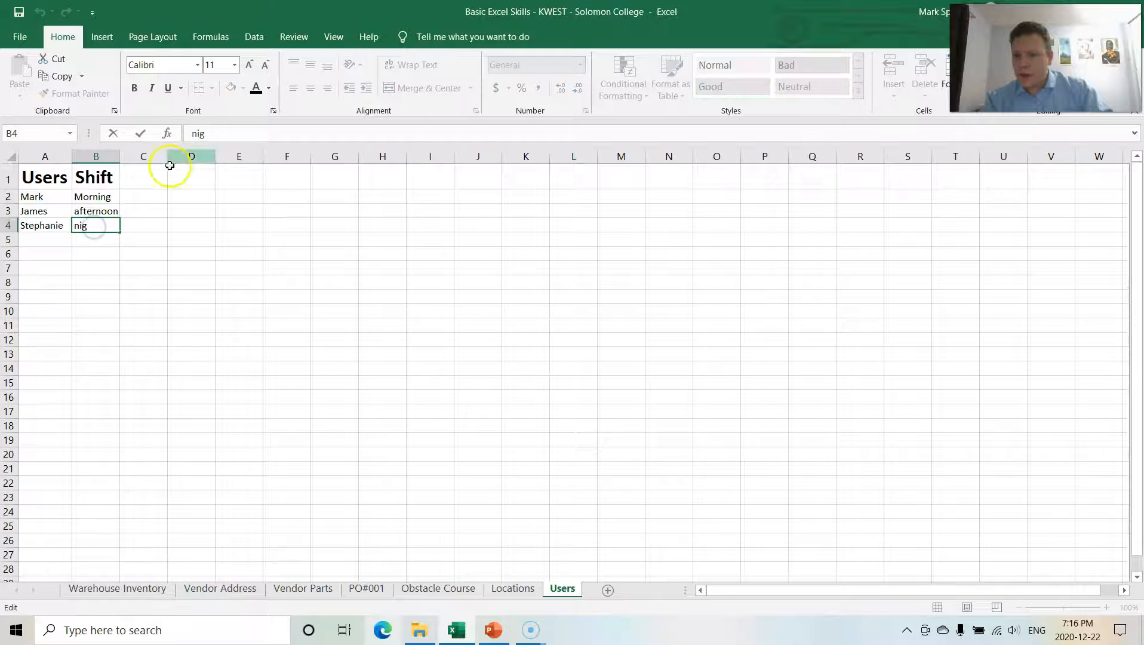
left_click(215, 130)
type("ht")
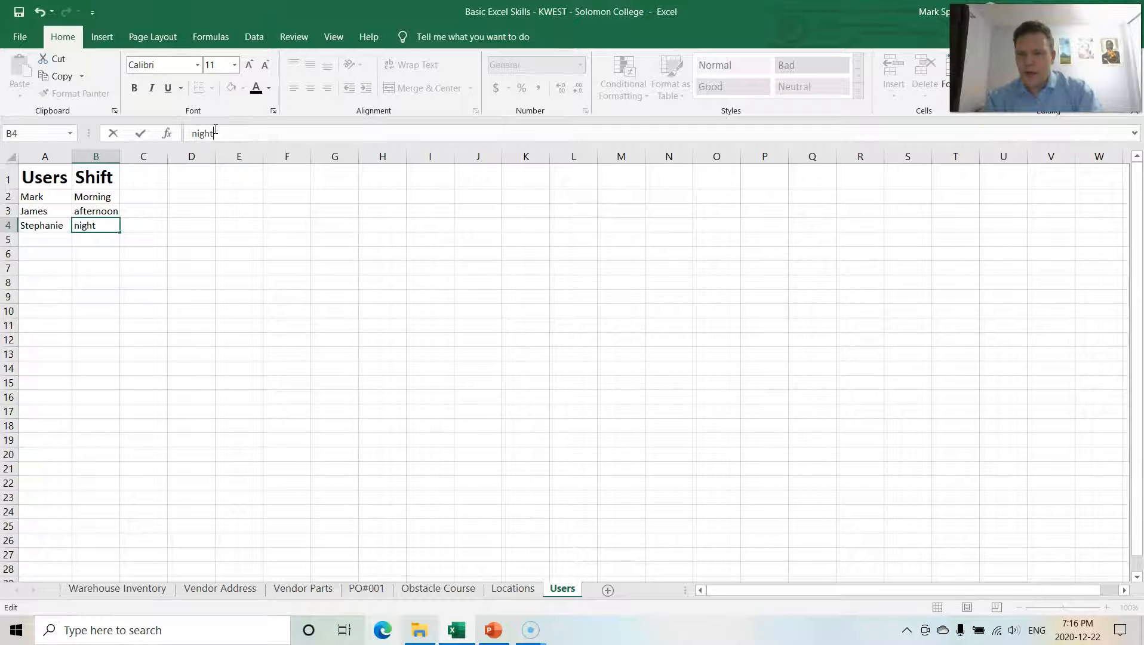
key("Return")
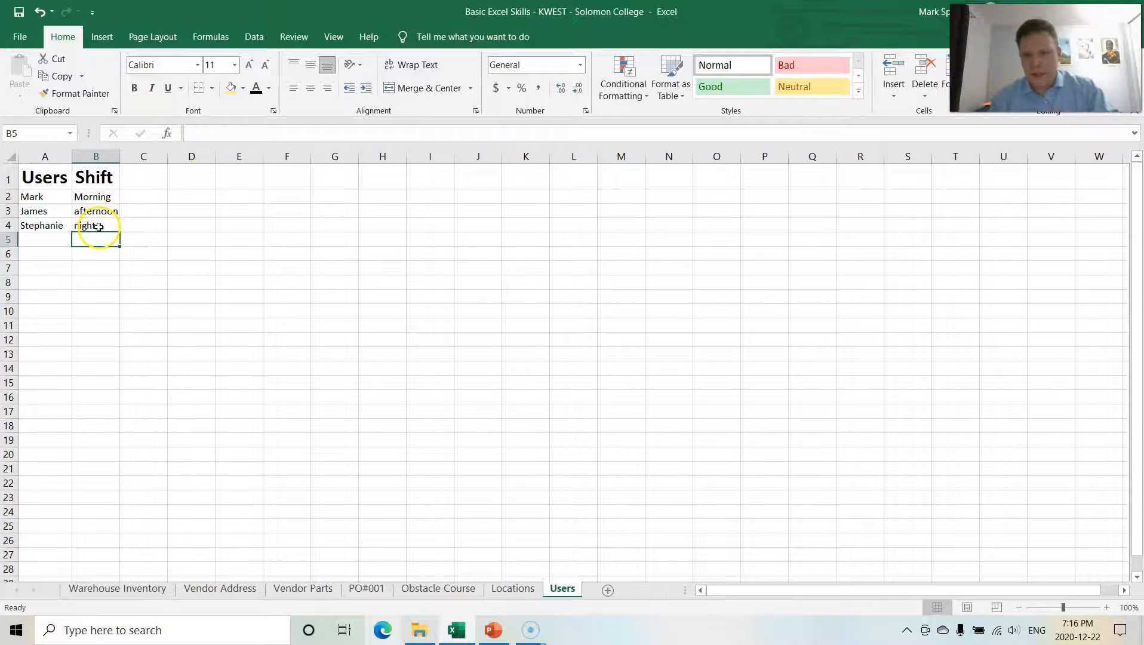
Step: Select A2 through C8 and clear the active cell A2
left_click_drag(34, 197, 150, 282)
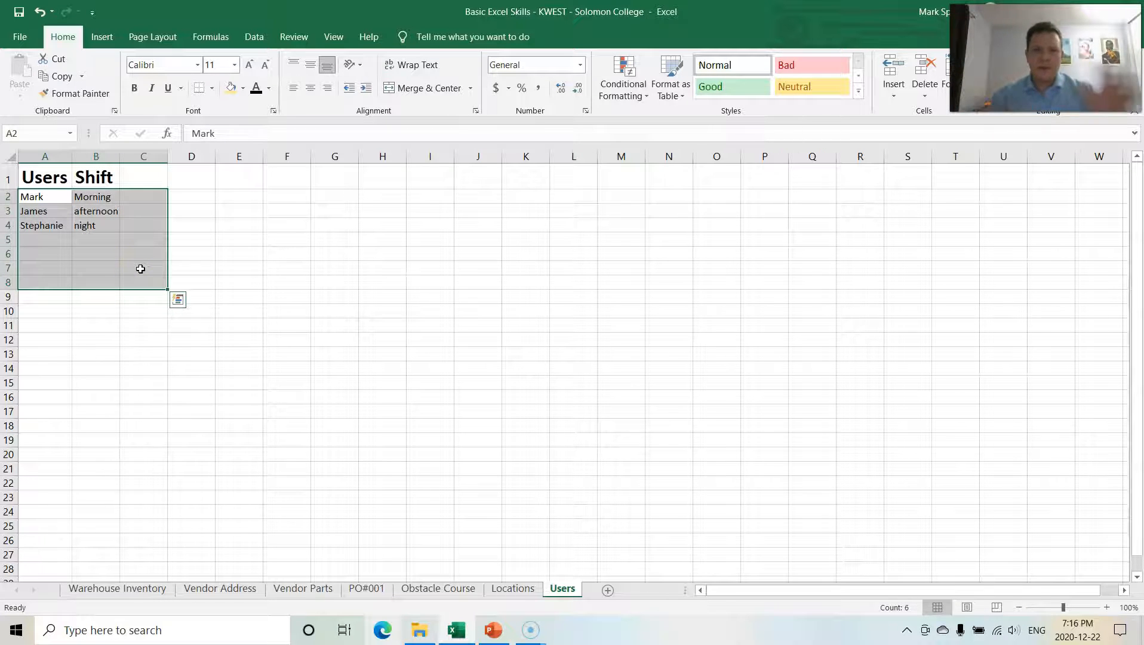
key("BackSpace")
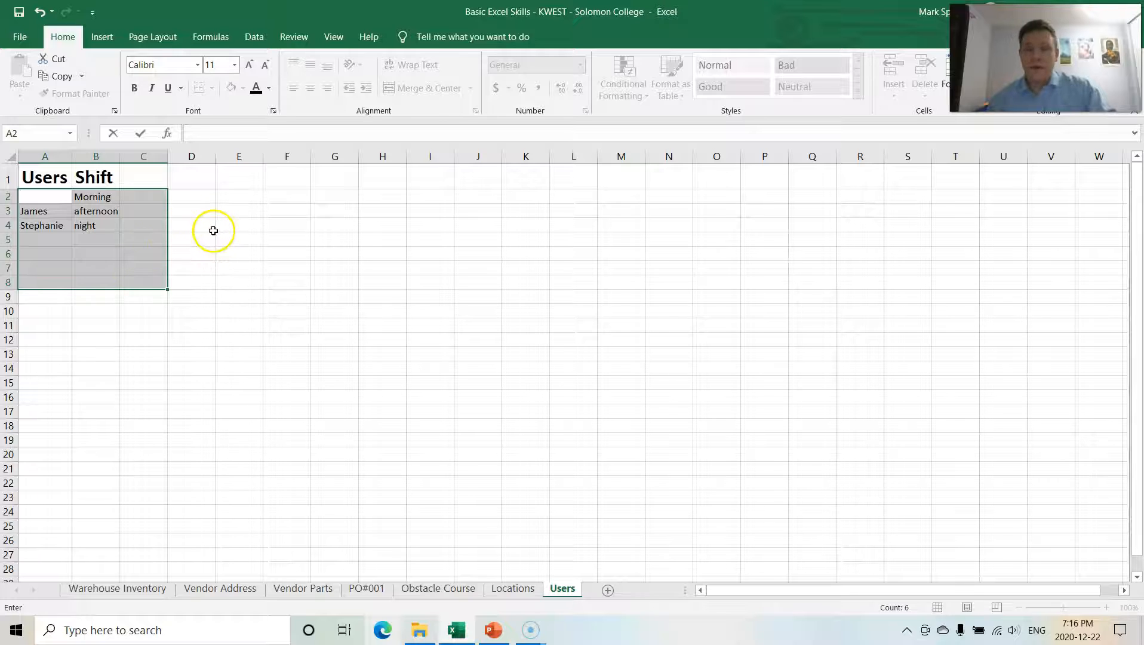
left_click(219, 238)
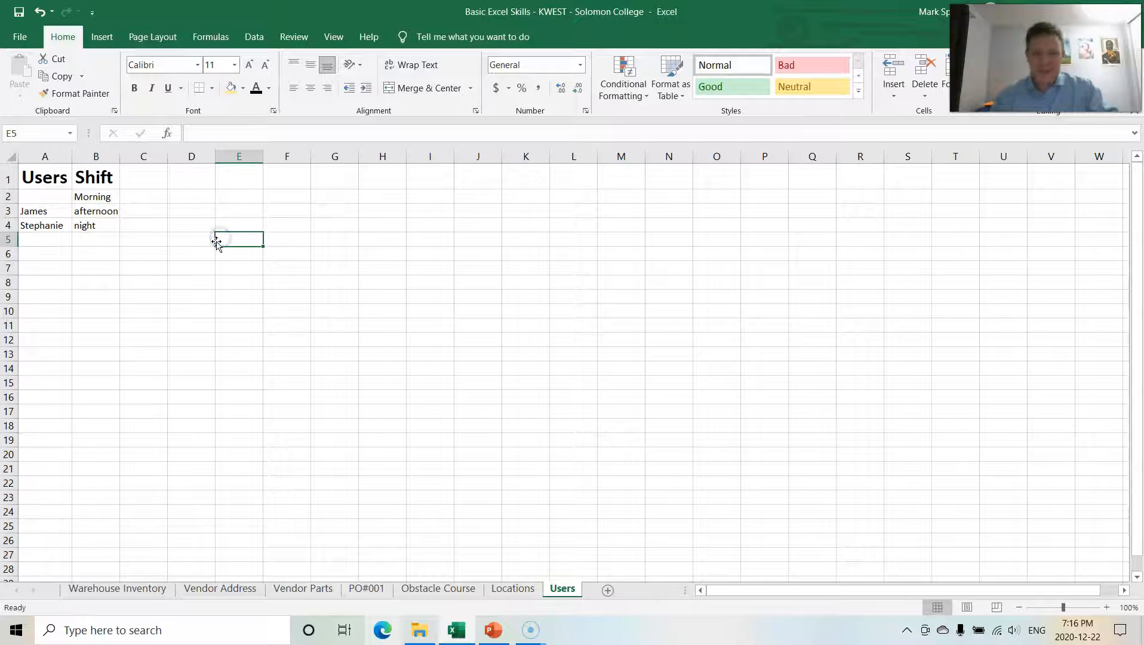
Step: Select A2 through C7 and delete all the user and shift entries
left_click(35, 194)
left_click_drag(34, 194, 127, 259)
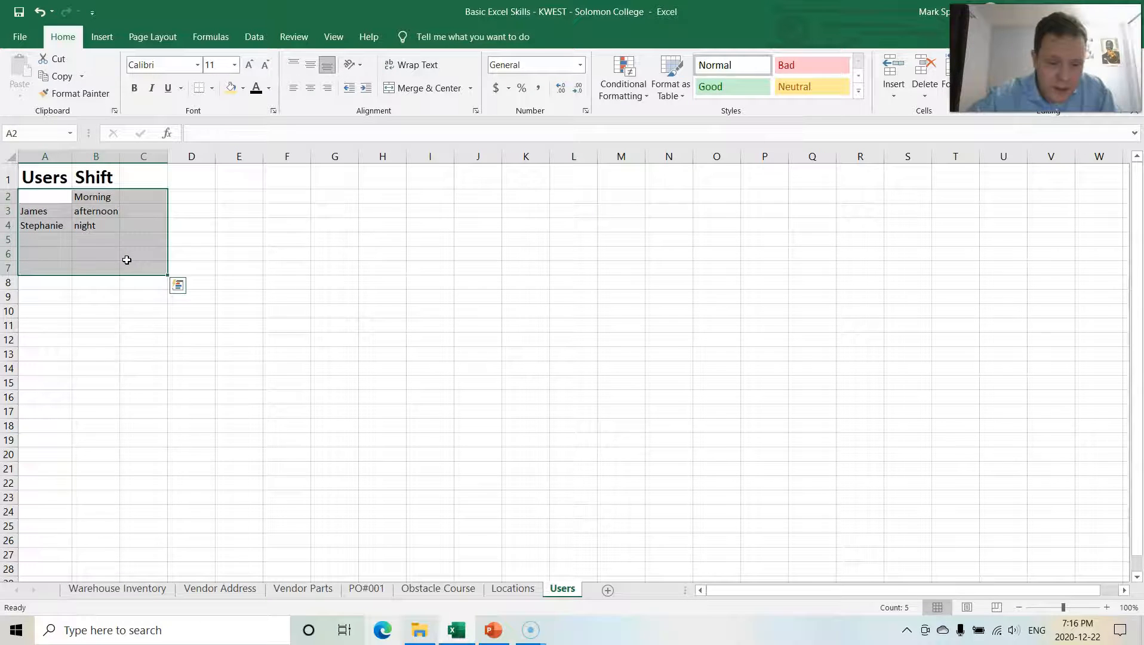
key("Delete")
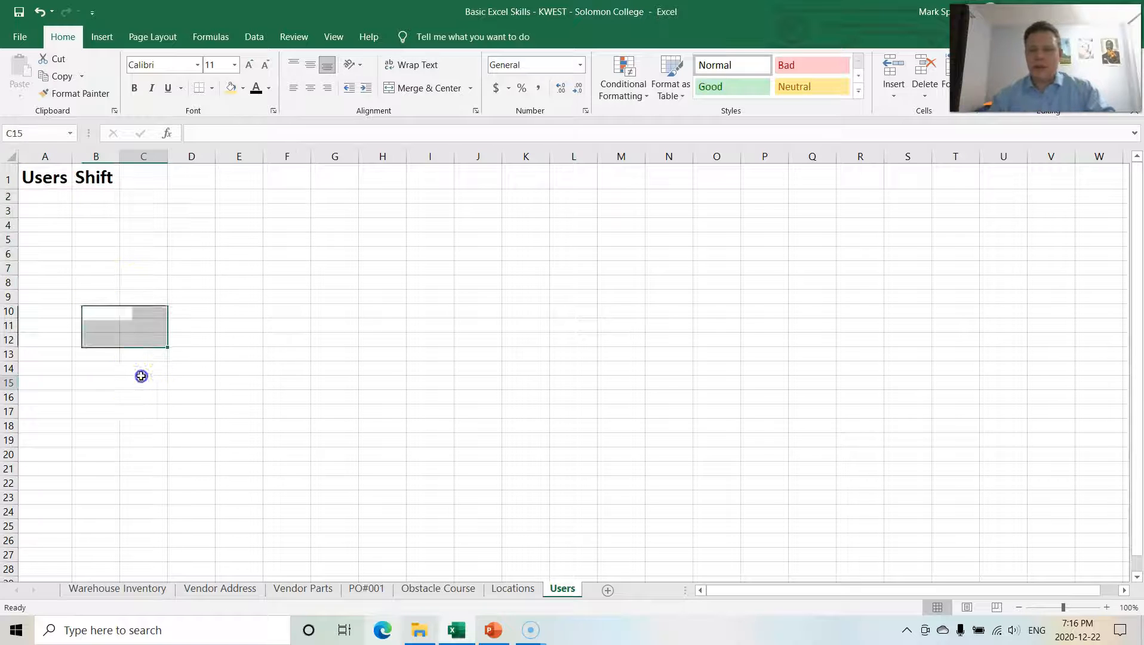
left_click(141, 381)
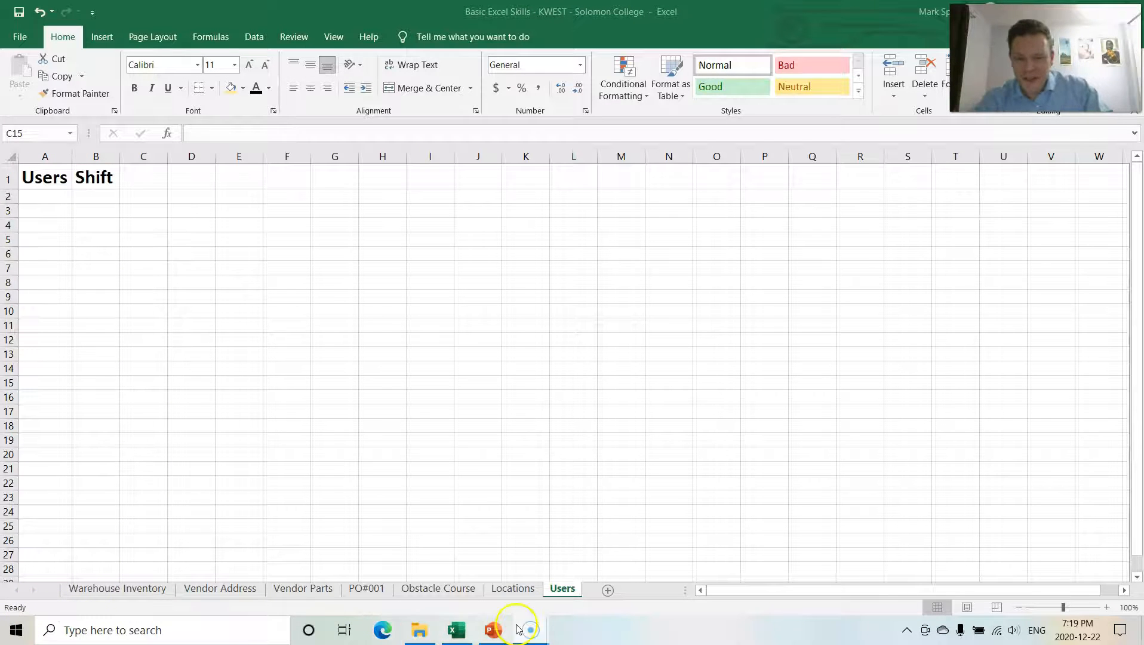
Step: Switch to the Obstacle Course sheet and move the selection from A2 across to F2
left_click(433, 592)
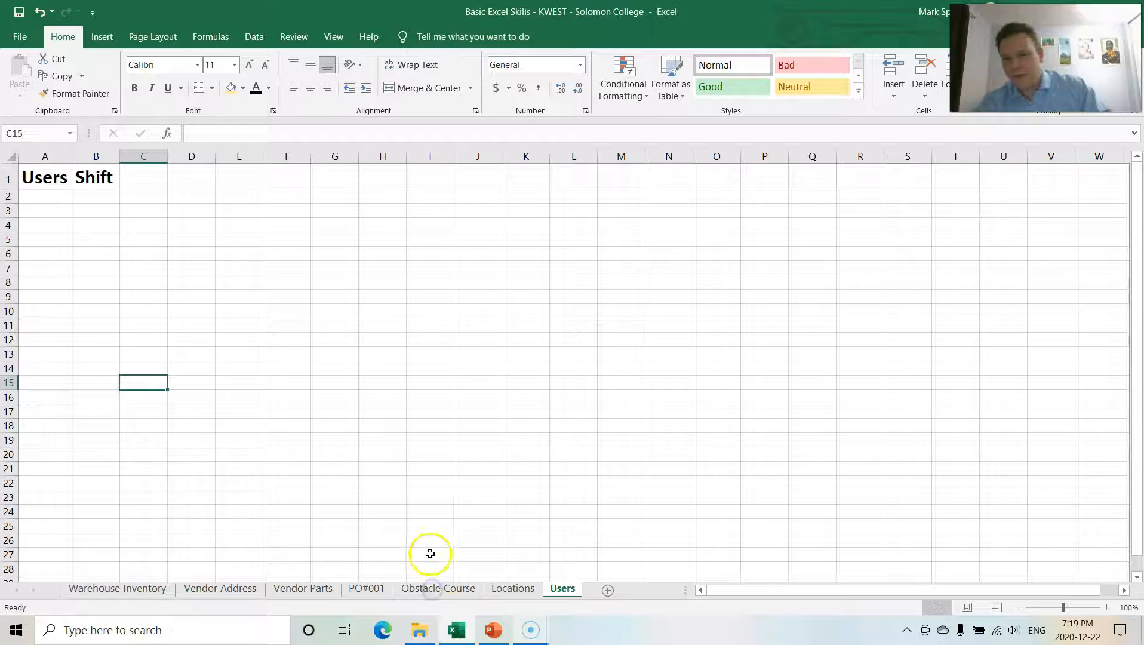
left_click(433, 591)
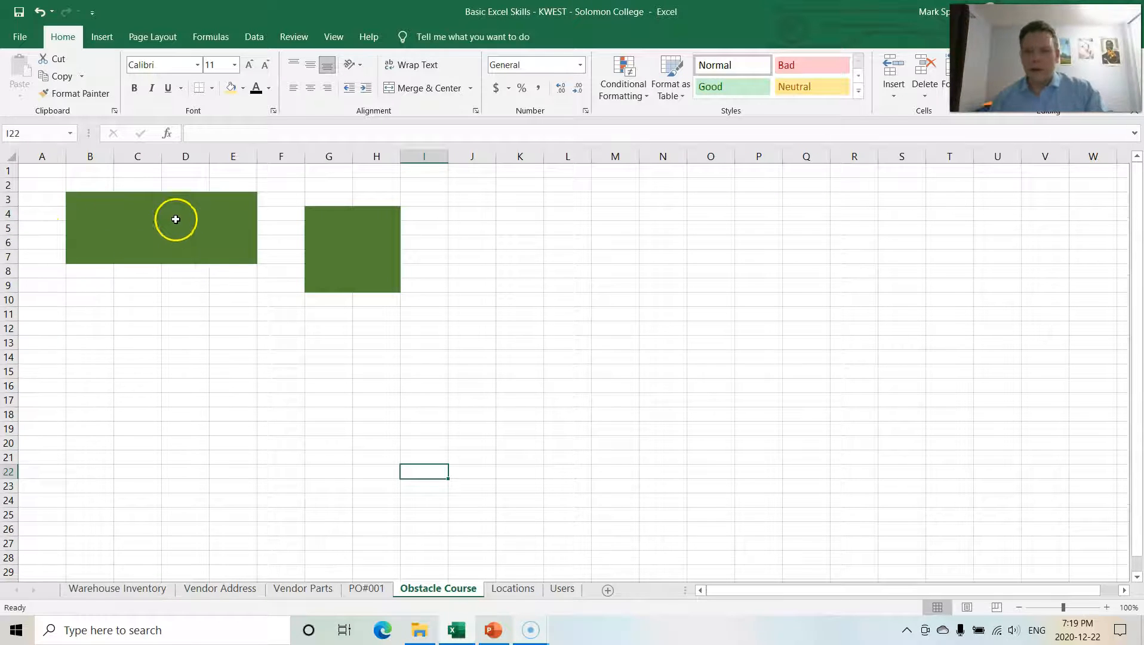
left_click(59, 183)
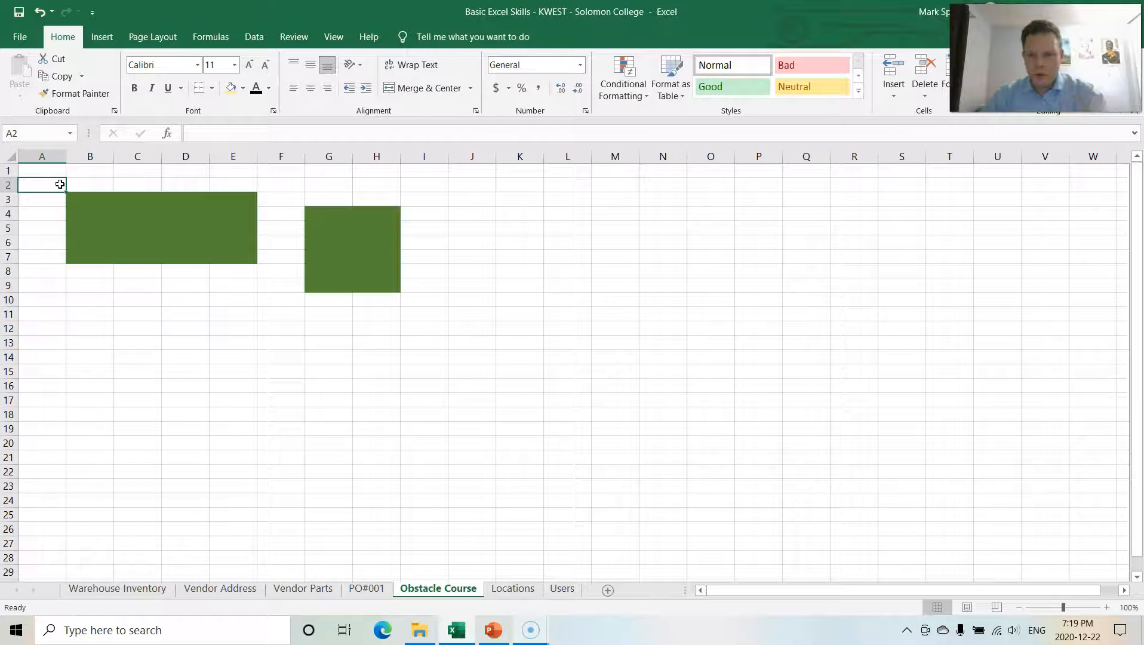
key("Right")
key("Right")
key("Right")
key("Right")
key("Right")
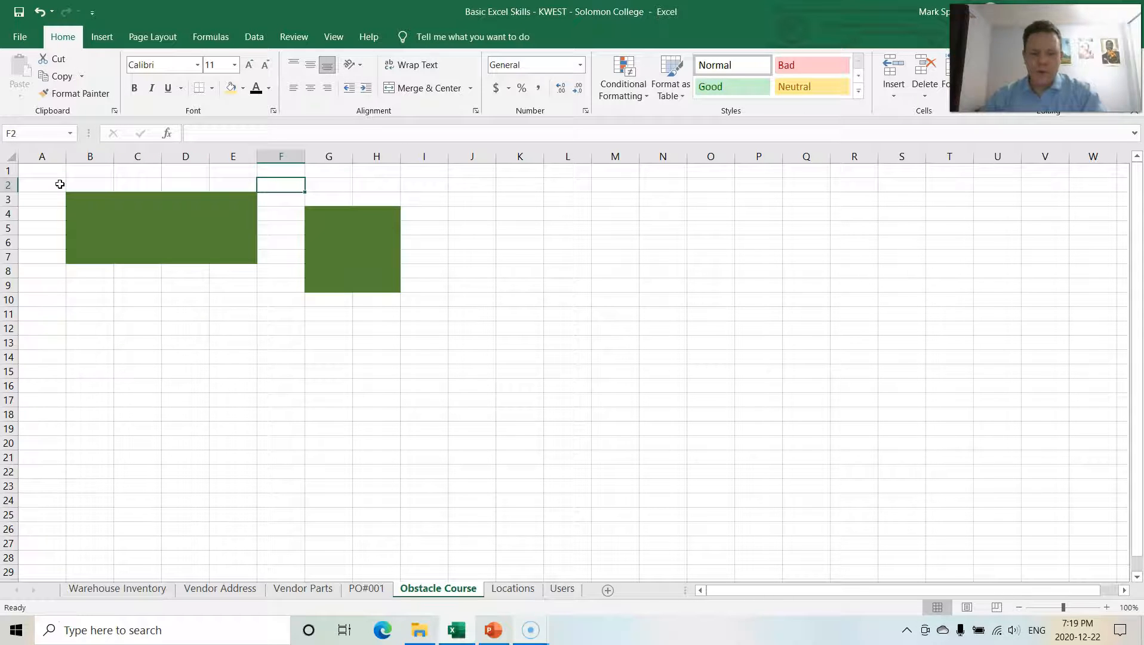
Step: Move the active cell around the Obstacle Course sheet between A2, A8, F2 and A10, ending back at A2
key("Home")
key("Down")
key("Down")
key("Down")
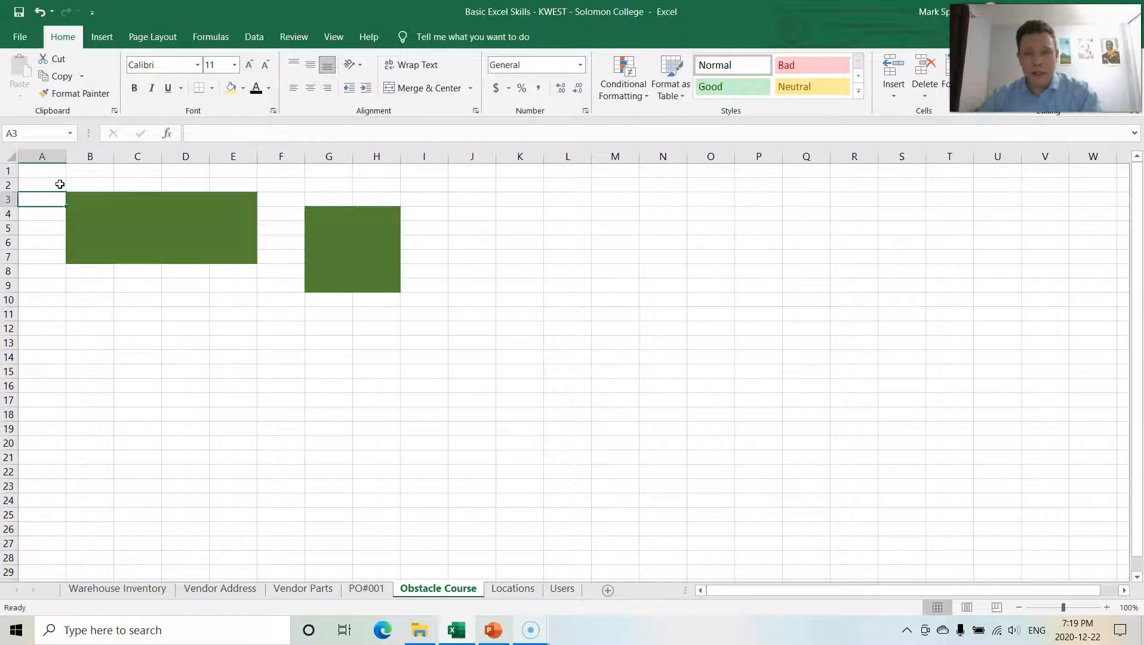
key("Down")
key("Down")
key("Down")
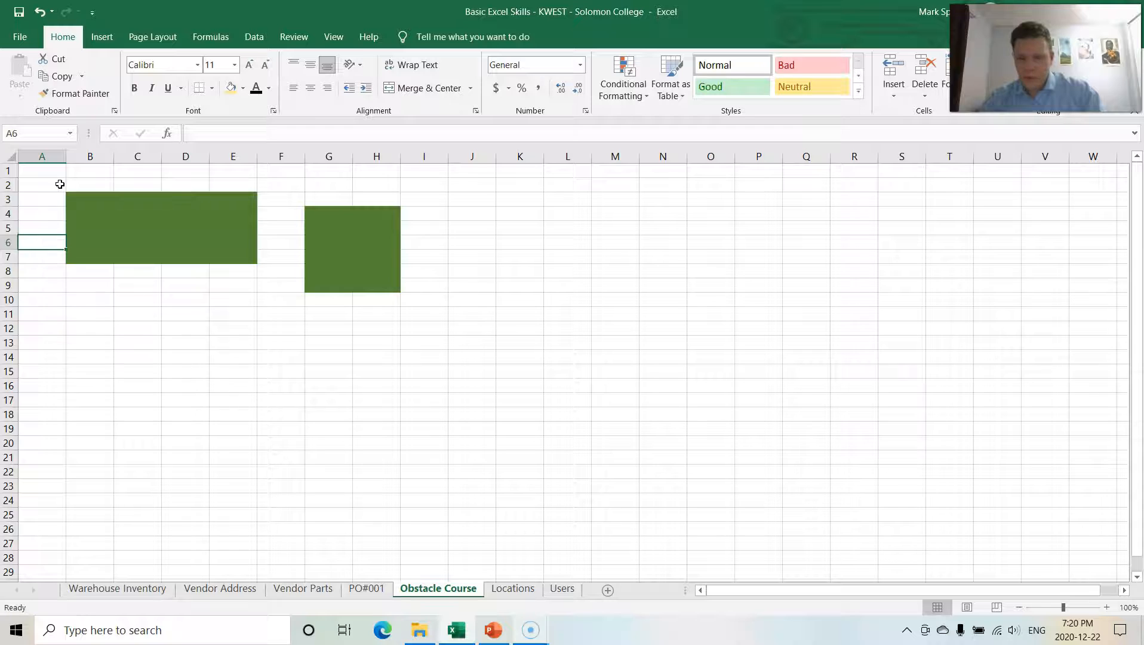
left_click(287, 187)
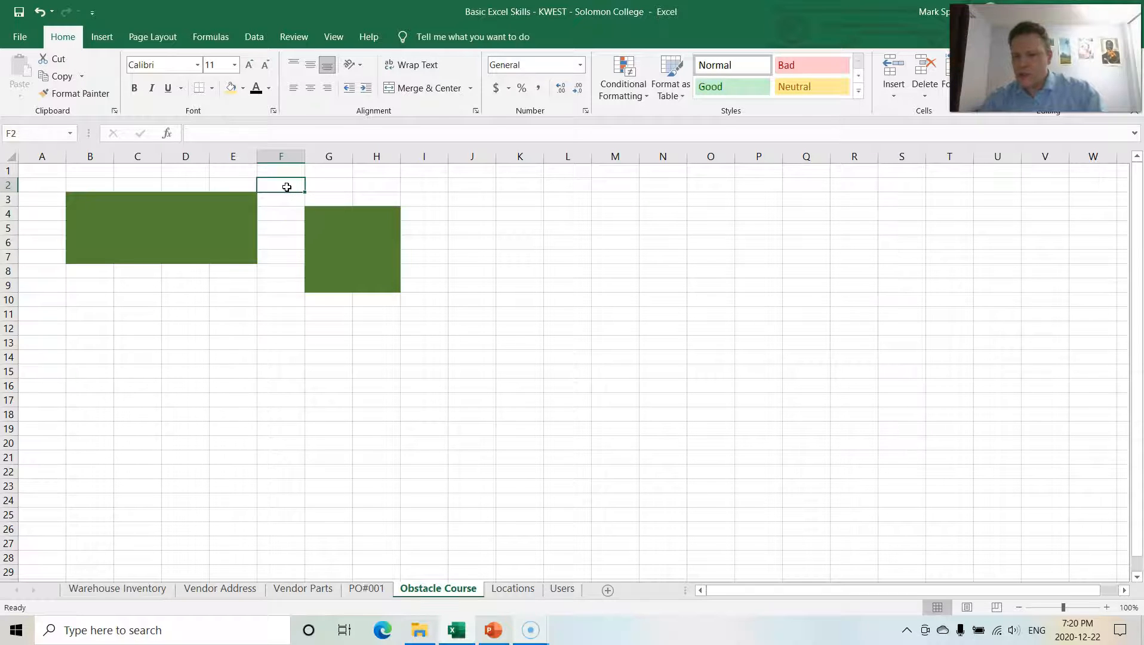
key("Left")
key("Left")
key("Left")
key("Left")
key("Left")
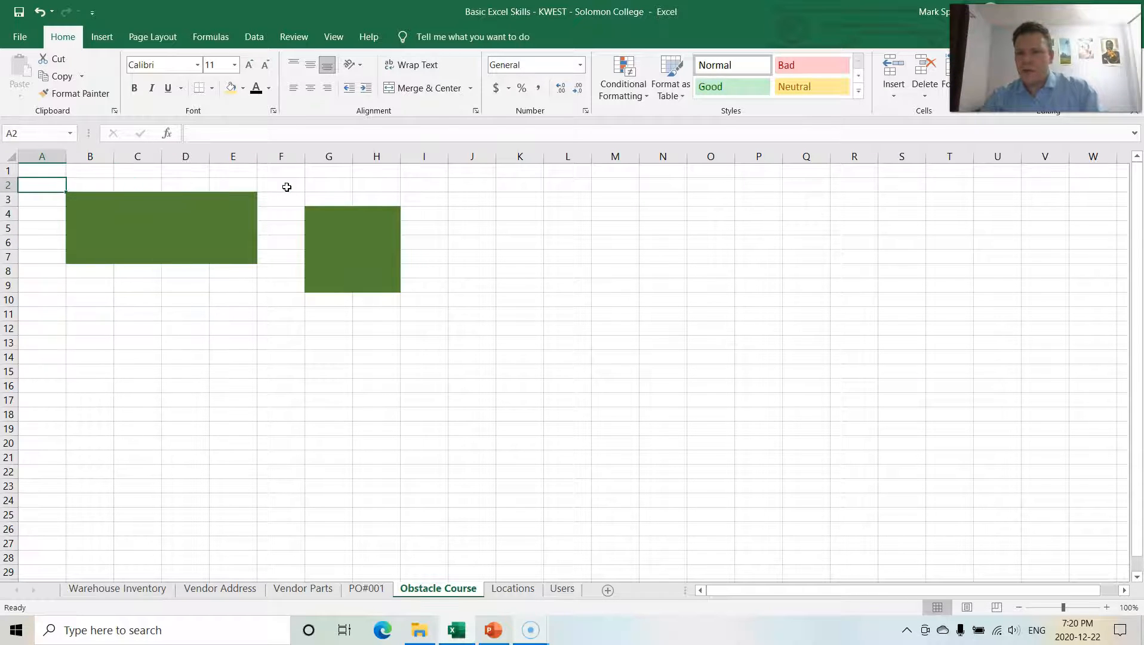
left_click(47, 303)
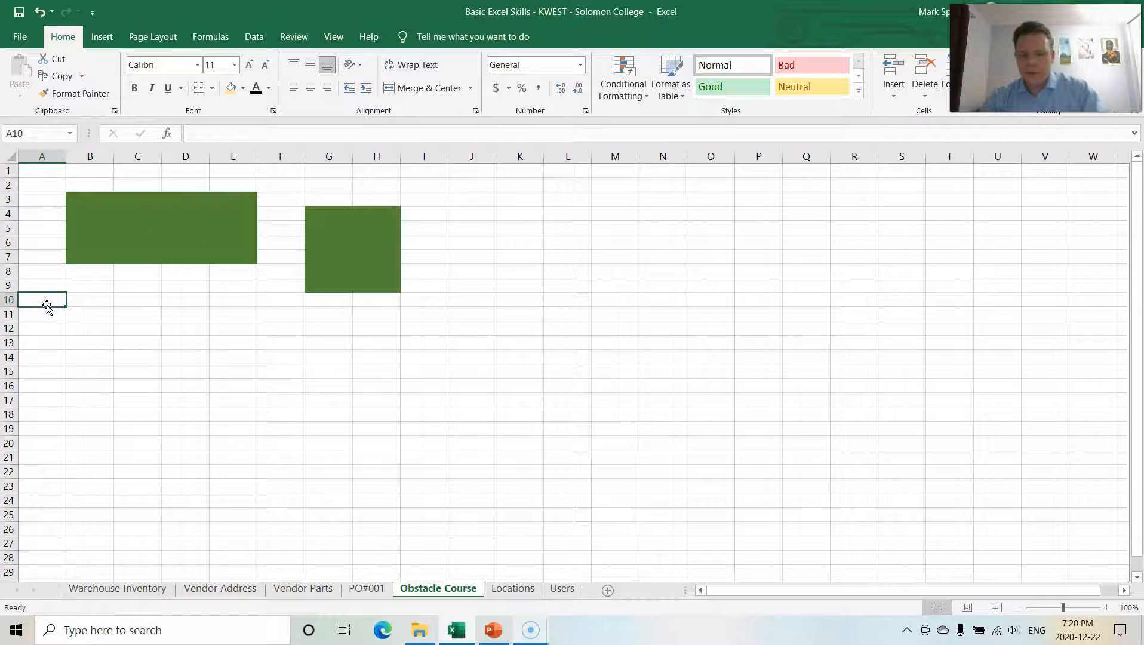
key("Up")
key("Up")
key("Up")
key("Up")
key("Up")
key("Up")
key("Up")
key("Up")
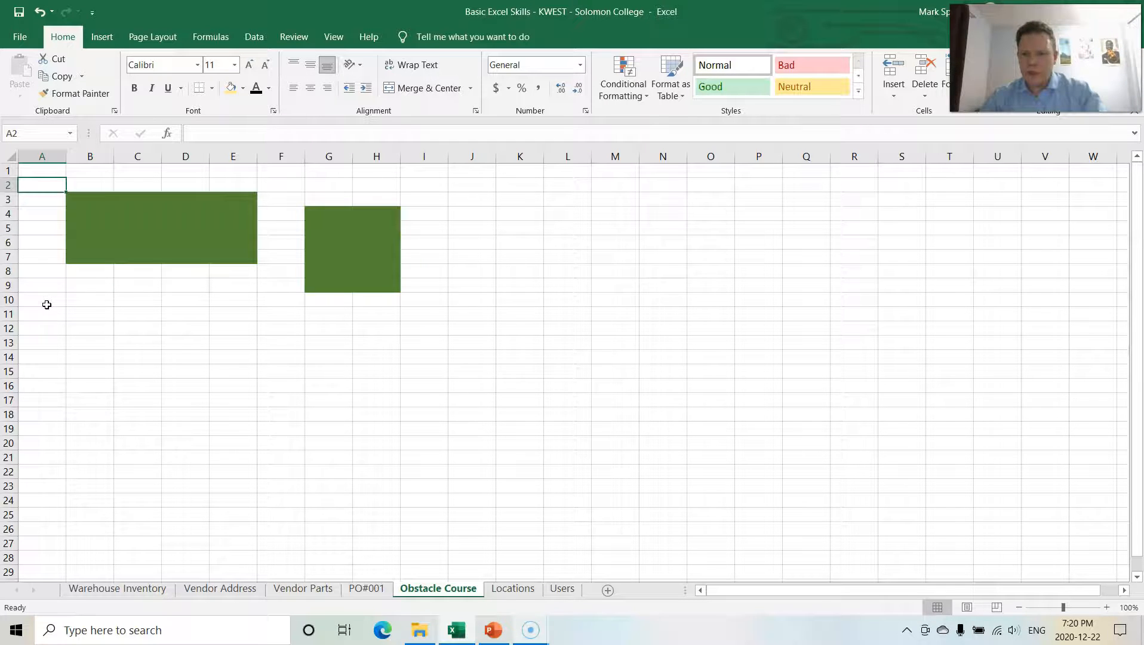
Step: Steer the active cell from A2 around the green obstacle blocks over to column I and back to E10
key("Down")
key("Down")
key("Down")
key("Down")
key("Down")
key("Down")
key("Right")
key("Right")
key("Right")
key("Right")
key("Right")
key("Up")
key("Up")
key("Up")
key("Up")
key("Up")
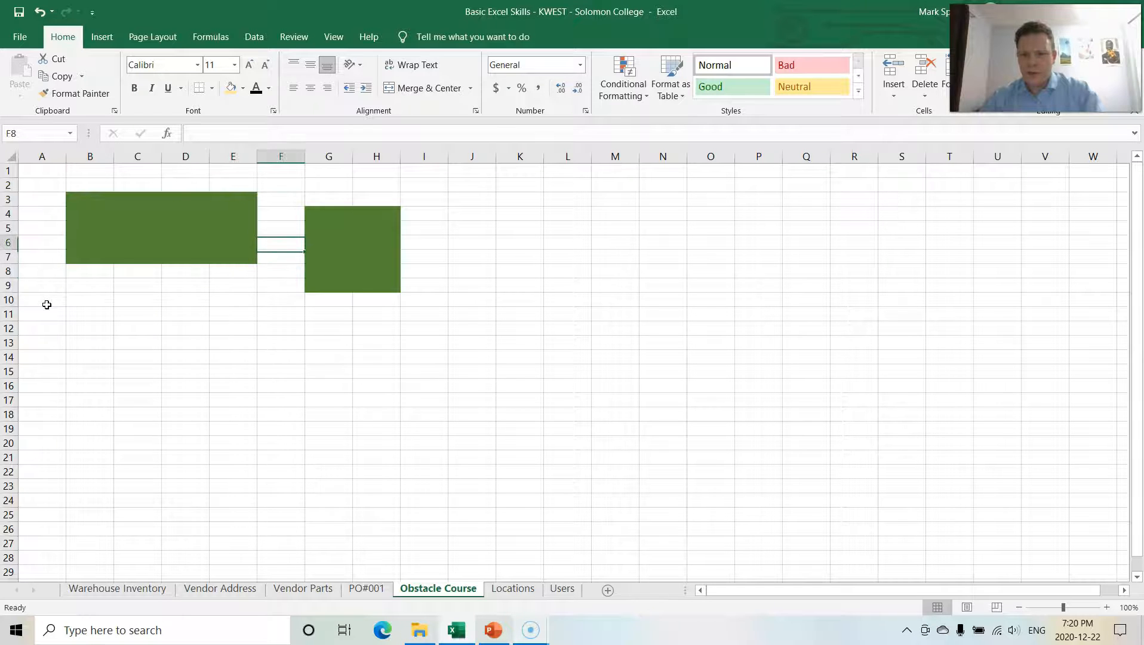
key("Right")
key("Right")
key("Right")
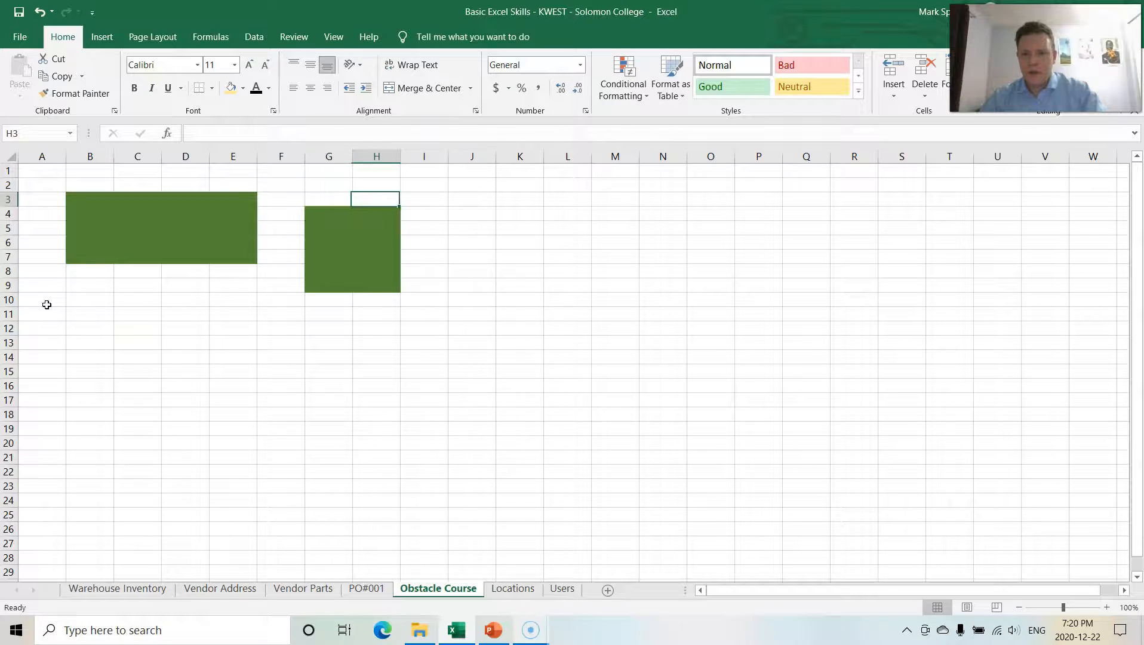
key("Down")
key("Down")
key("Down")
key("Down")
key("Down")
key("Down")
key("Down")
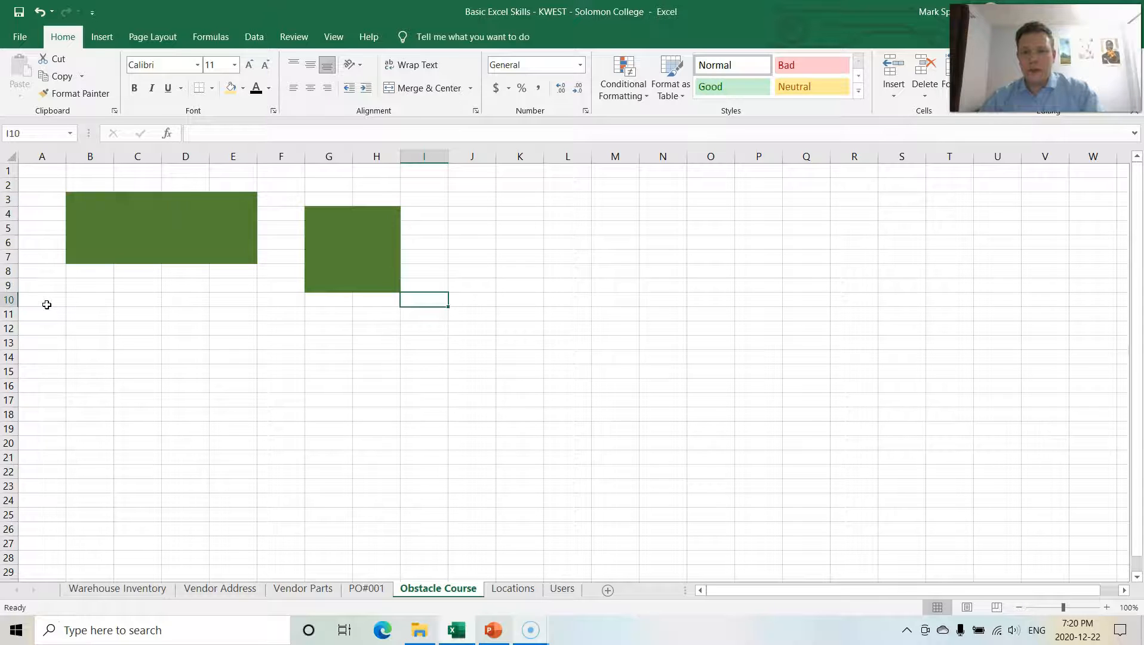
key("Left")
key("Left")
key("Left")
key("Left")
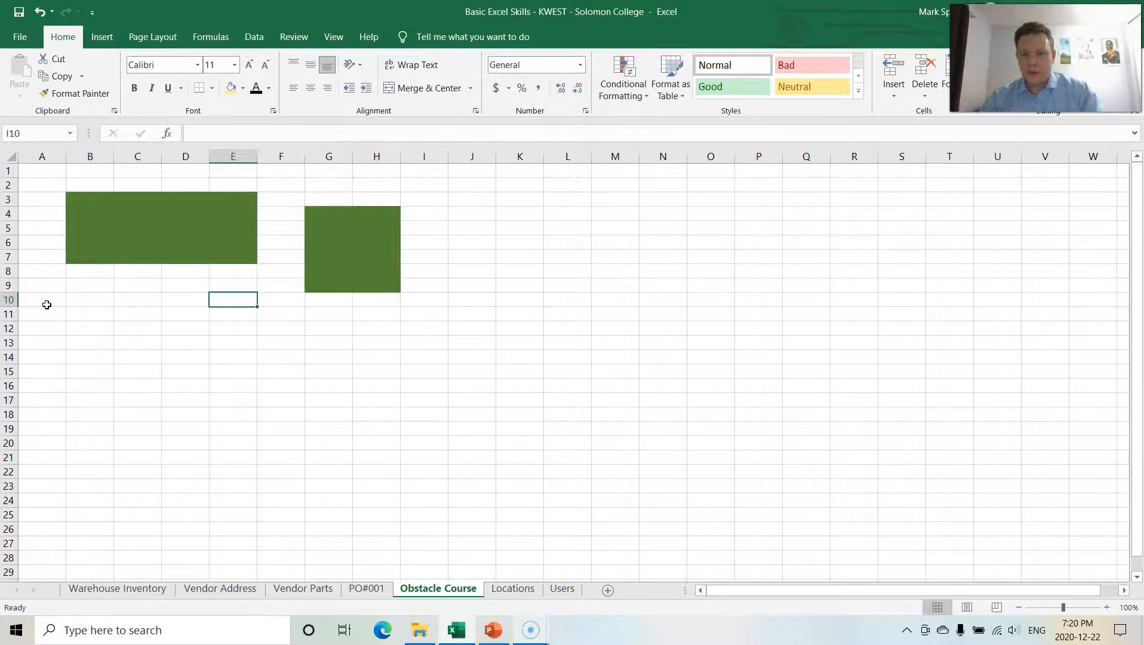
Step: Route the active cell around the obstacle blocks through A8, I2 and I10, finishing at F2
key("Right")
key("Up")
key("Up")
key("Up")
key("Up")
key("Up")
key("Up")
key("Up")
key("Right")
key("Left")
key("Left")
key("Left")
key("Left")
key("Left")
key("Left")
key("Down")
key("Right")
key("Right")
key("Down")
key("Down")
key("Down")
key("Down")
key("Down")
key("Left")
key("Left")
key("Left")
key("Left")
key("Left")
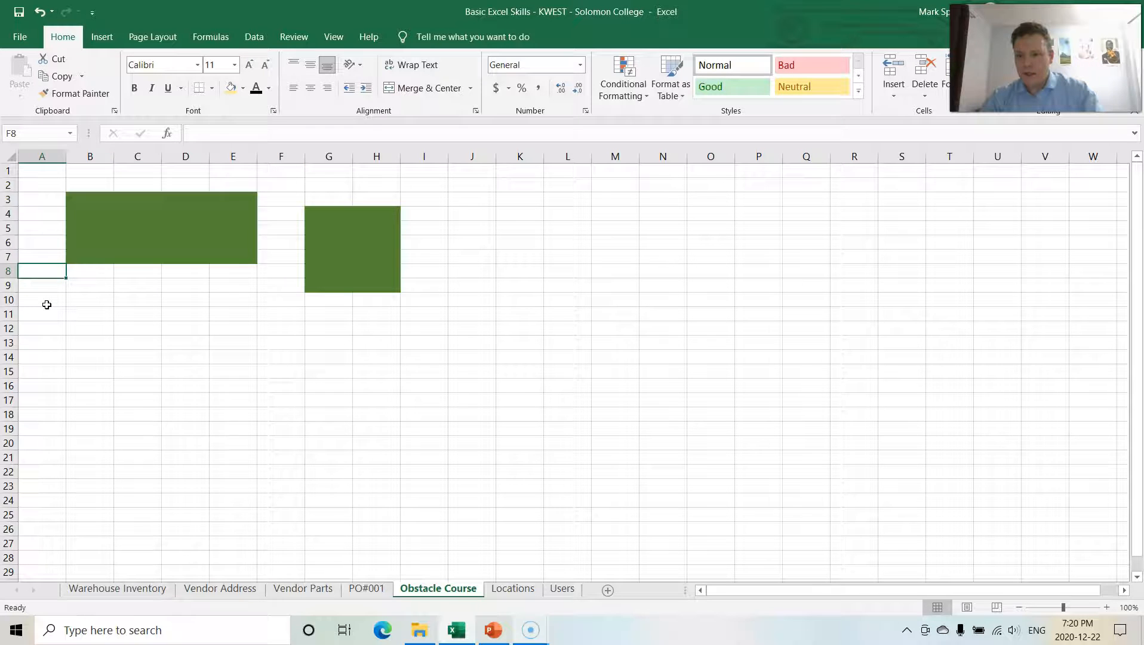
key("Up")
key("Up")
key("Up")
key("Up")
key("Up")
key("Up")
key("Right")
key("Right")
key("Right")
key("Right")
key("Right")
key("Right")
key("Right")
key("Right")
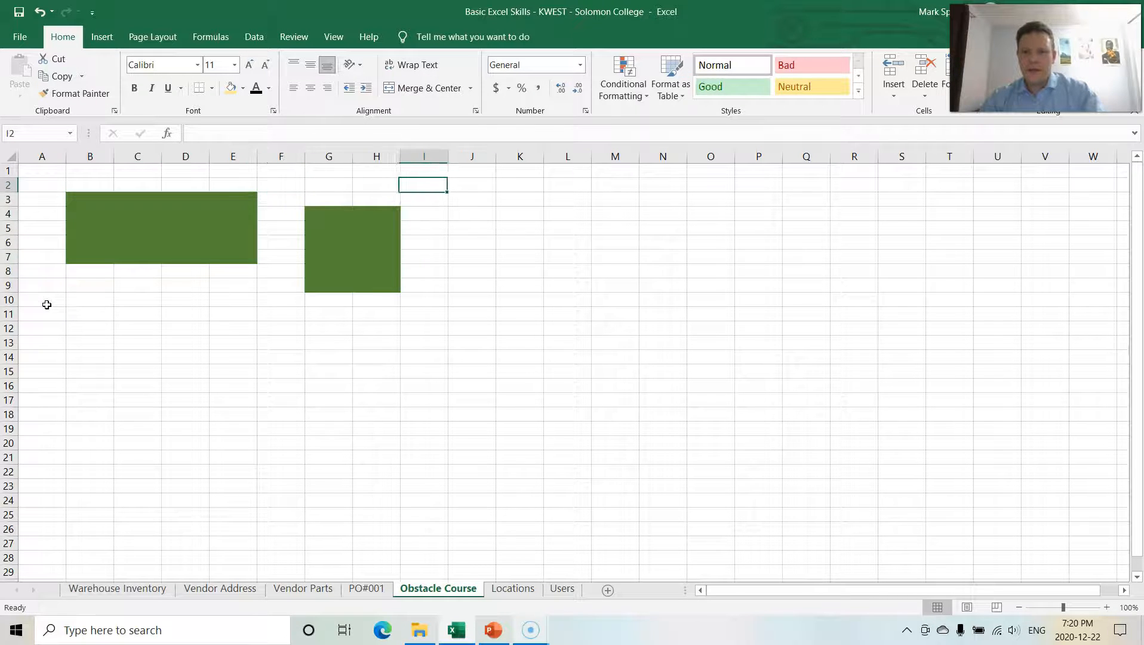
left_click(432, 201)
key("Down")
key("Down")
key("Down")
key("Down")
key("Down")
key("Down")
key("Down")
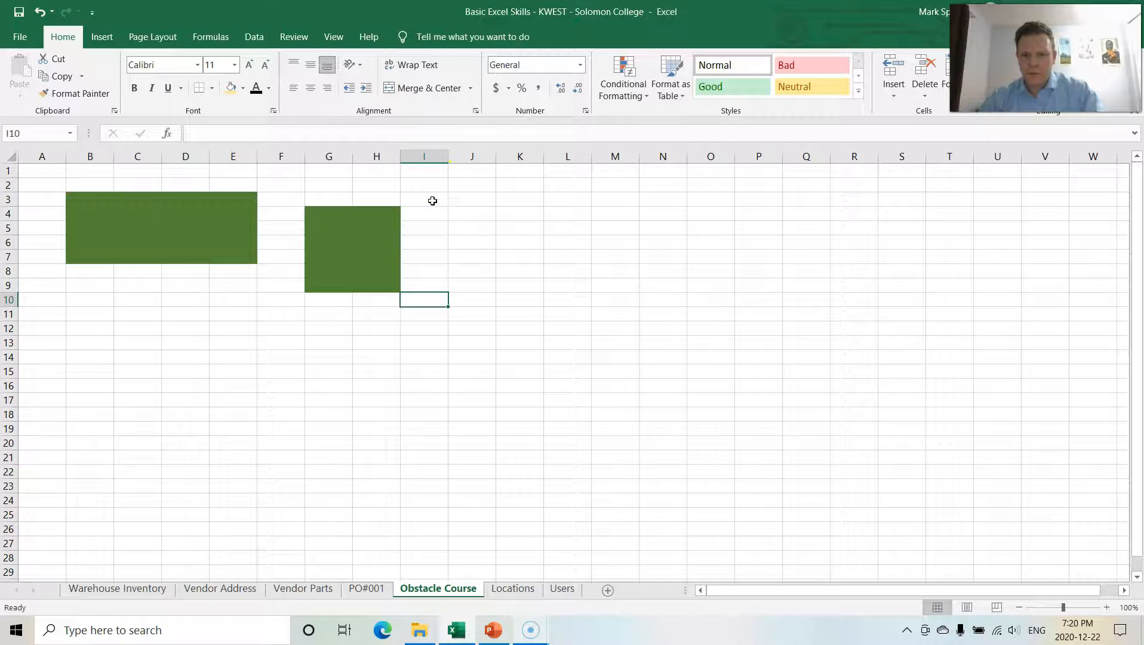
key("Left")
key("Left")
key("Left")
key("Up")
key("Up")
key("Up")
key("Up")
key("Up")
key("Up")
key("Up")
key("Up")
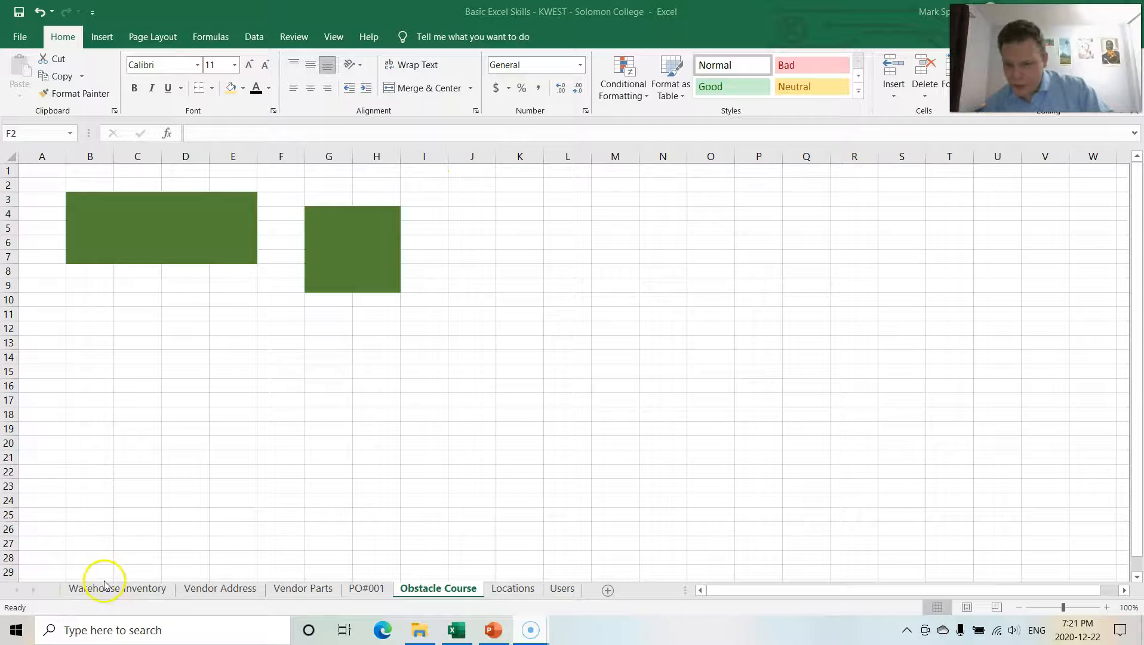
Step: Switch to the Warehouse Inventory sheet, narrow column M and autofit column O in the Receiving table
left_click(105, 588)
left_click(106, 589)
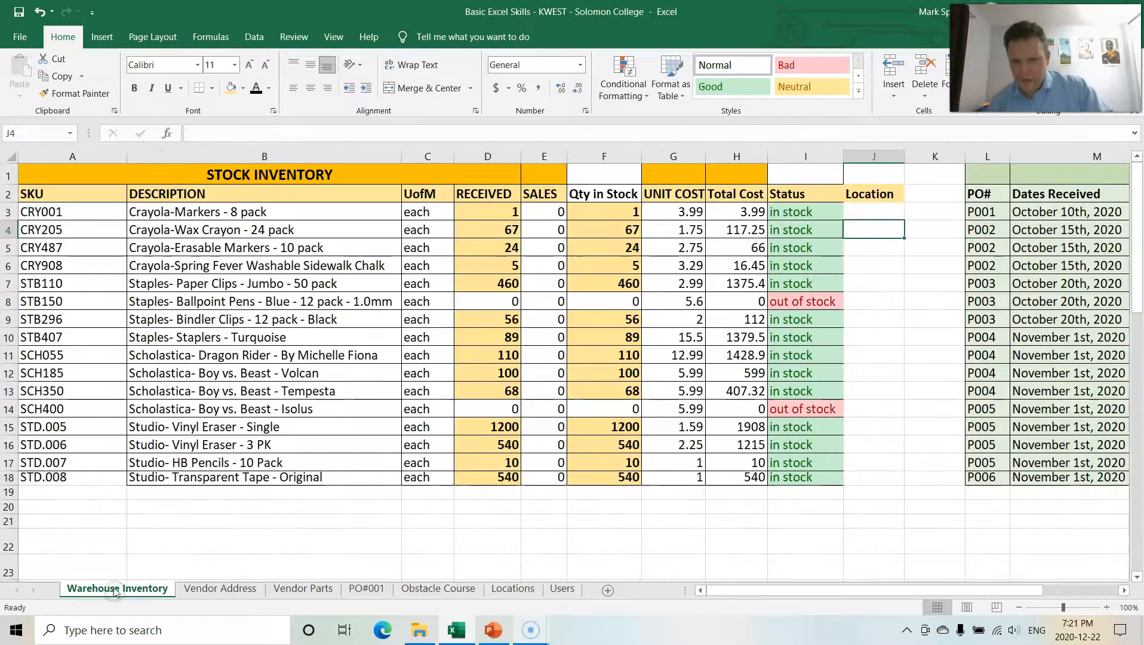
left_click_drag(834, 590, 943, 587)
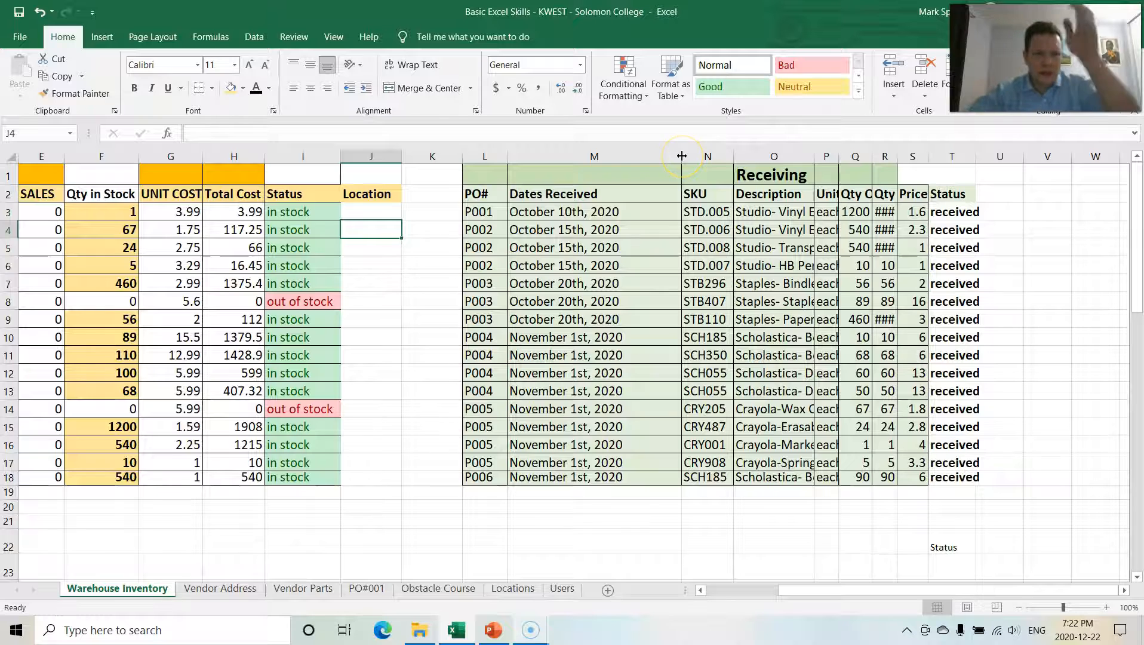
left_click_drag(681, 157, 628, 157)
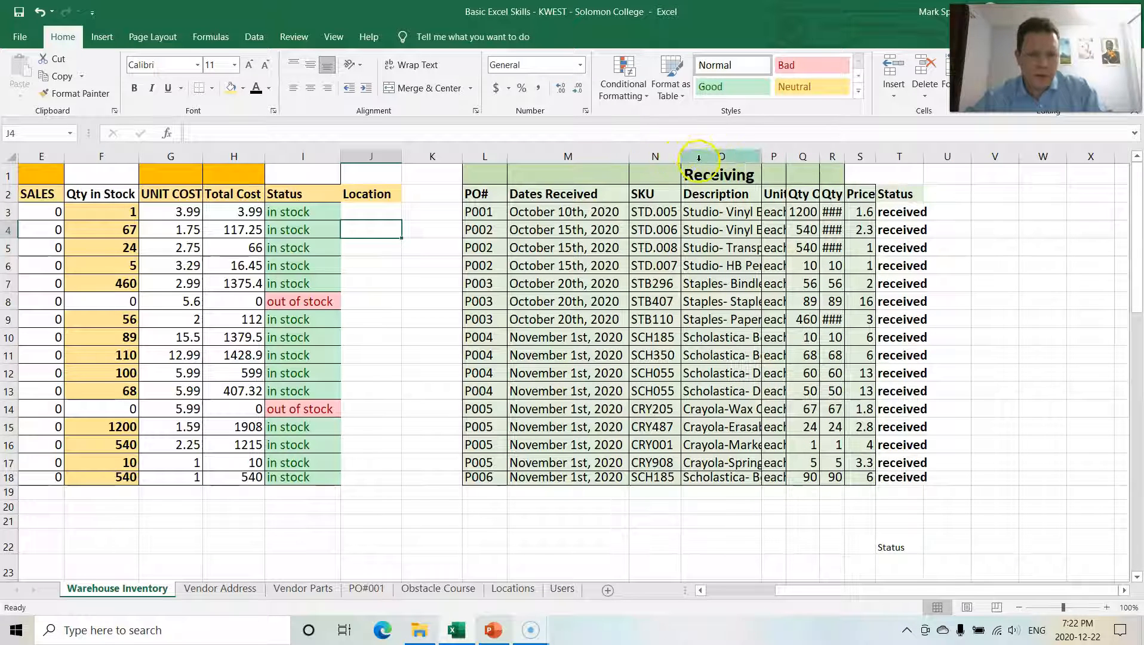
double_click(761, 156)
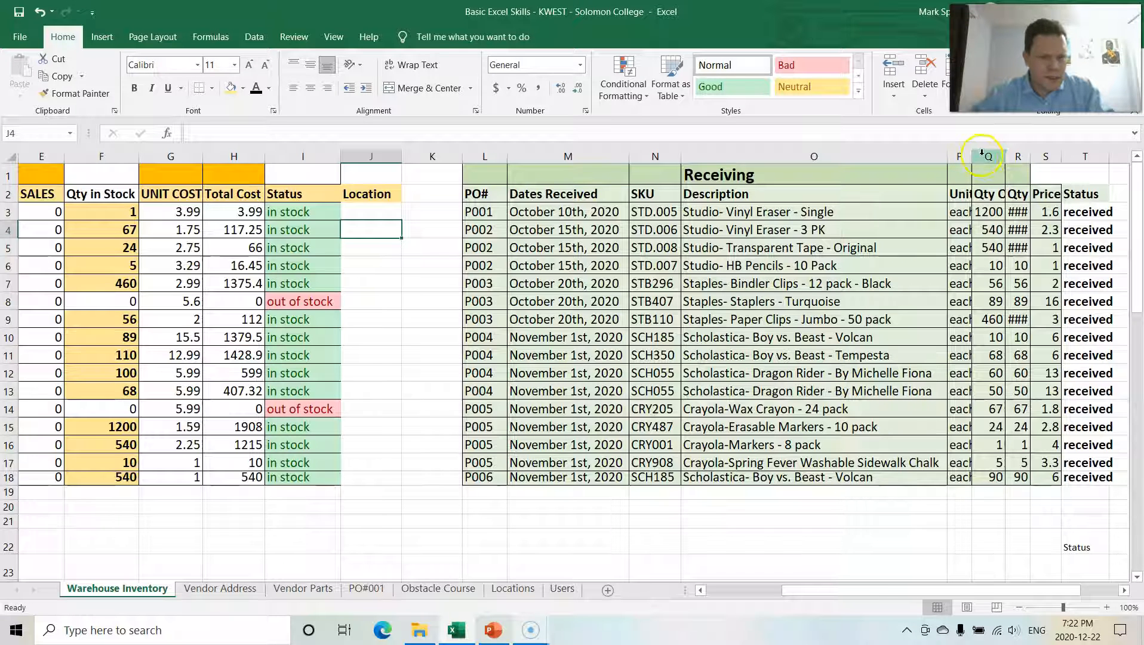
Step: Select columns P through T of the Receiving table and autofit their widths
left_click(959, 156)
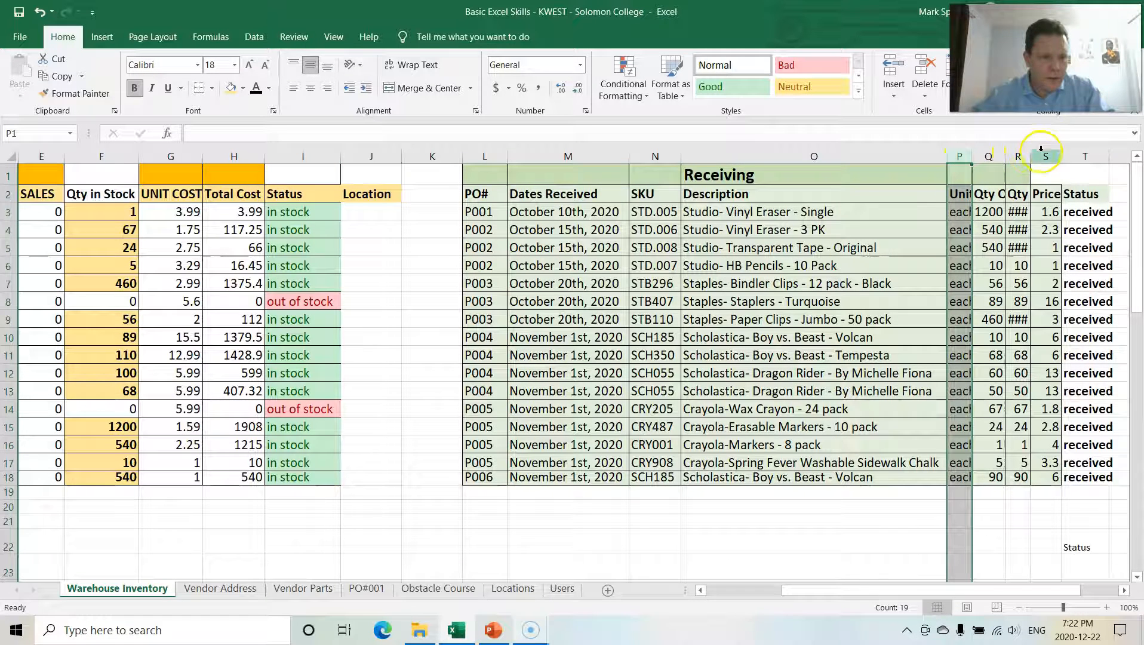
left_click(1074, 147)
left_click(1075, 149, "shift")
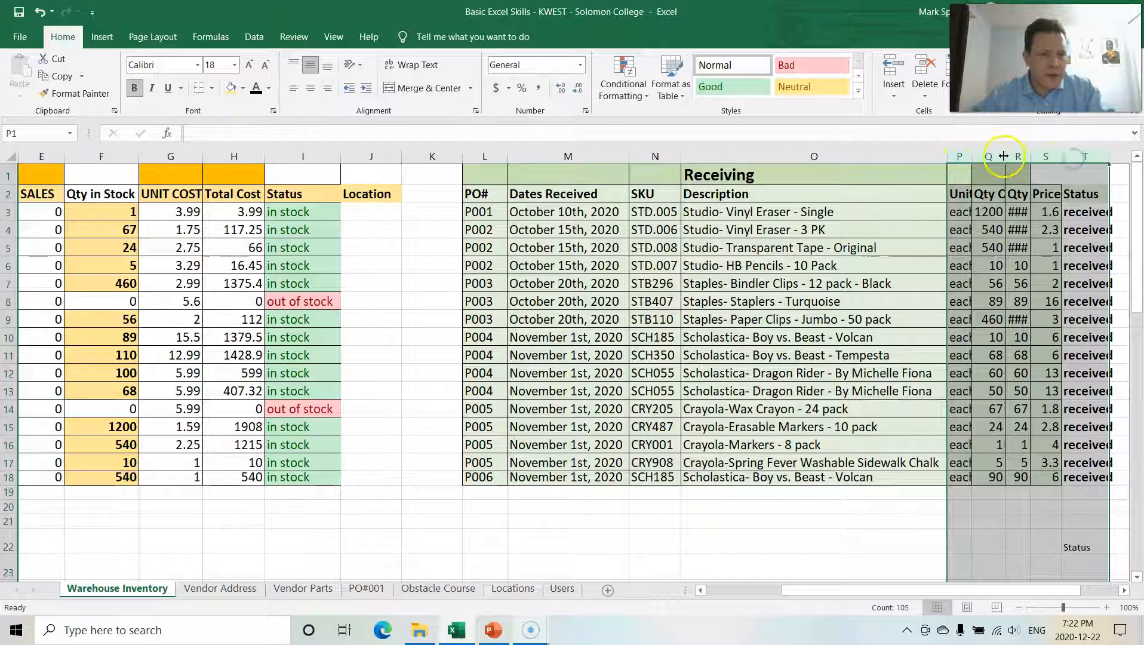
double_click(972, 156)
Step: Narrow the selected columns P through T to a common smaller width, then deselect them
left_click_drag(794, 592, 910, 567)
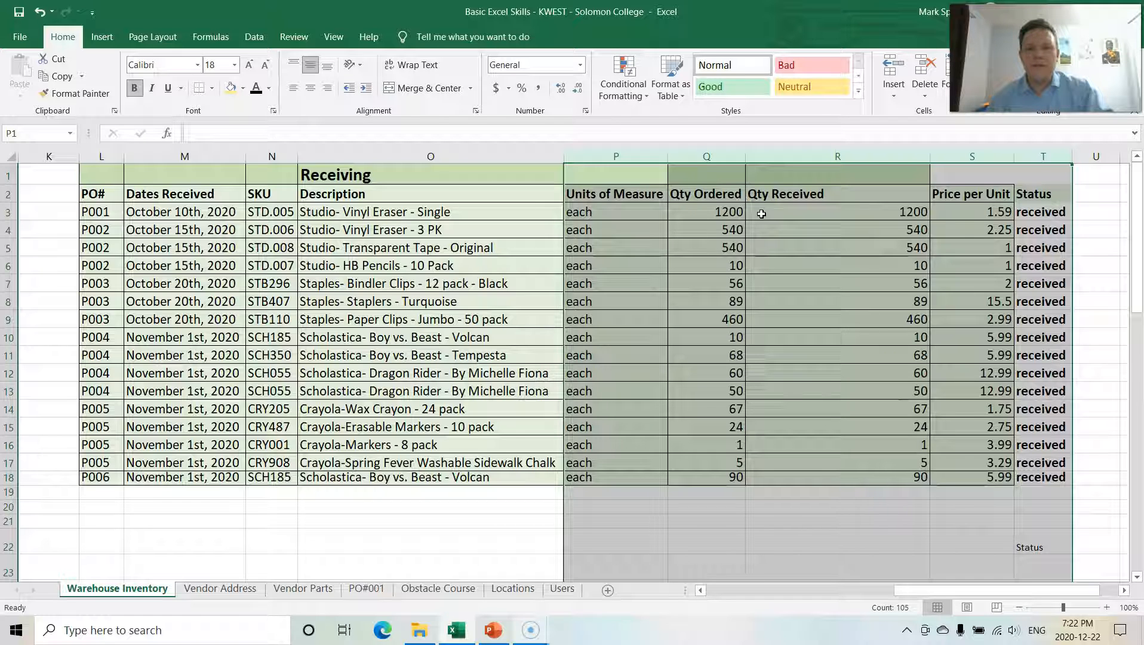
left_click_drag(664, 156, 642, 155)
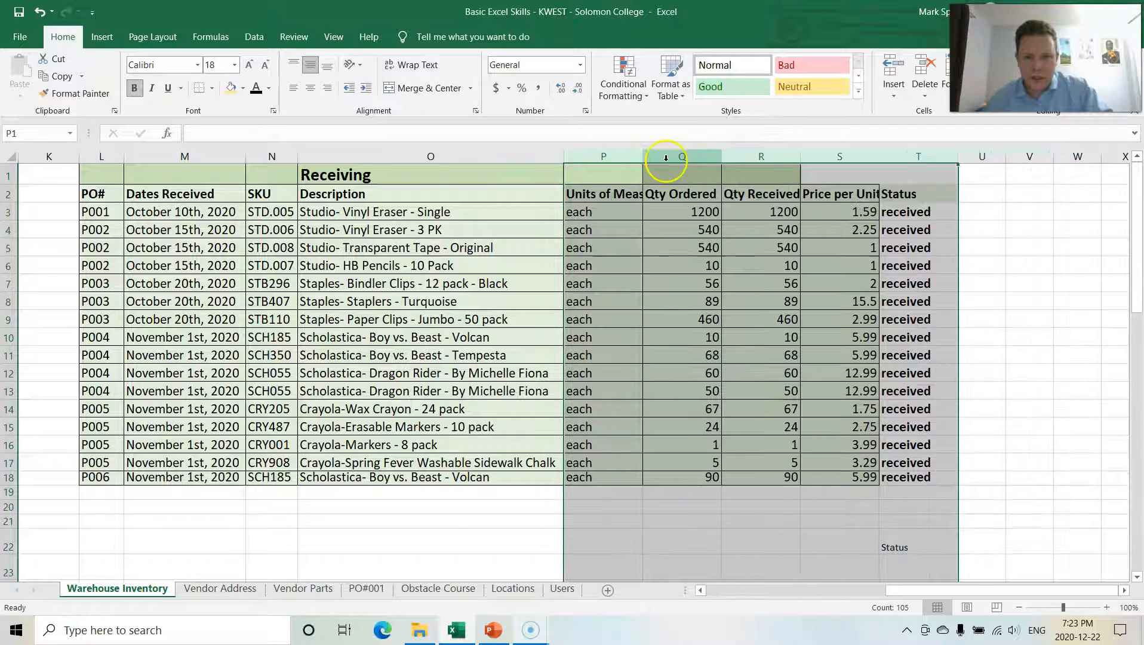
left_click_drag(721, 156, 702, 156)
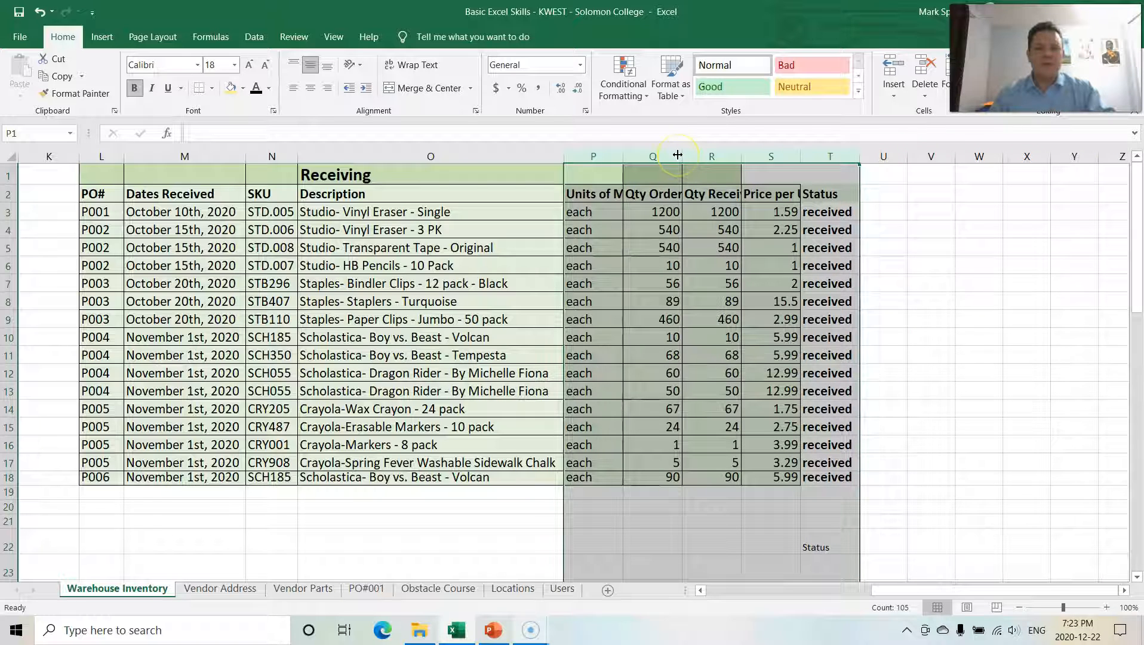
left_click(166, 539)
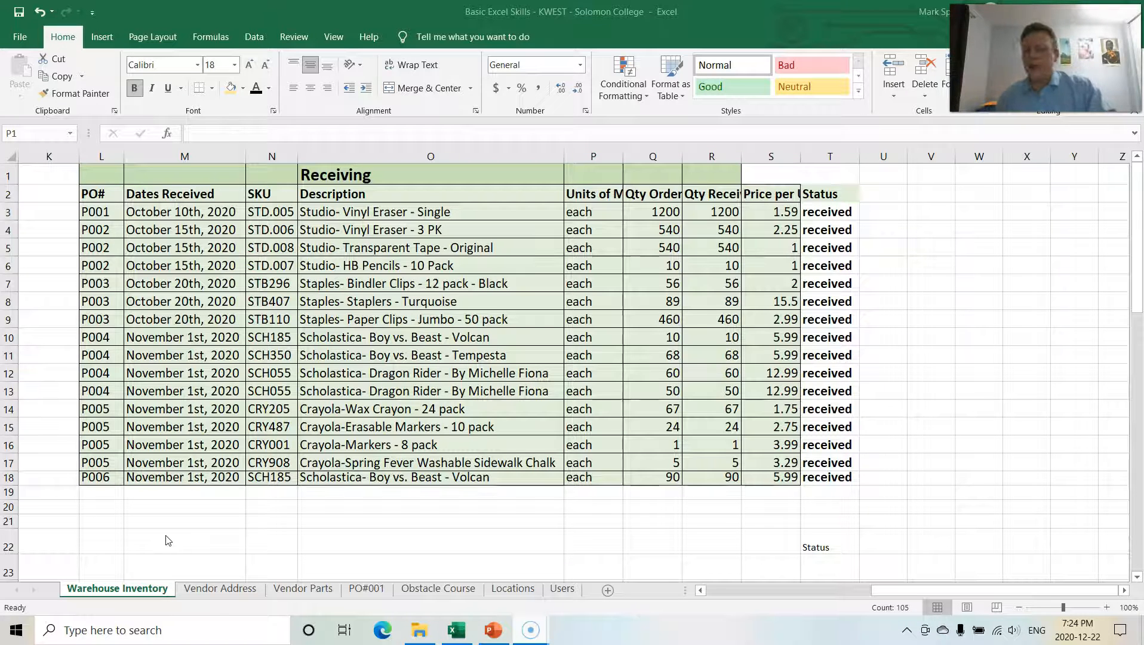
left_click(316, 531)
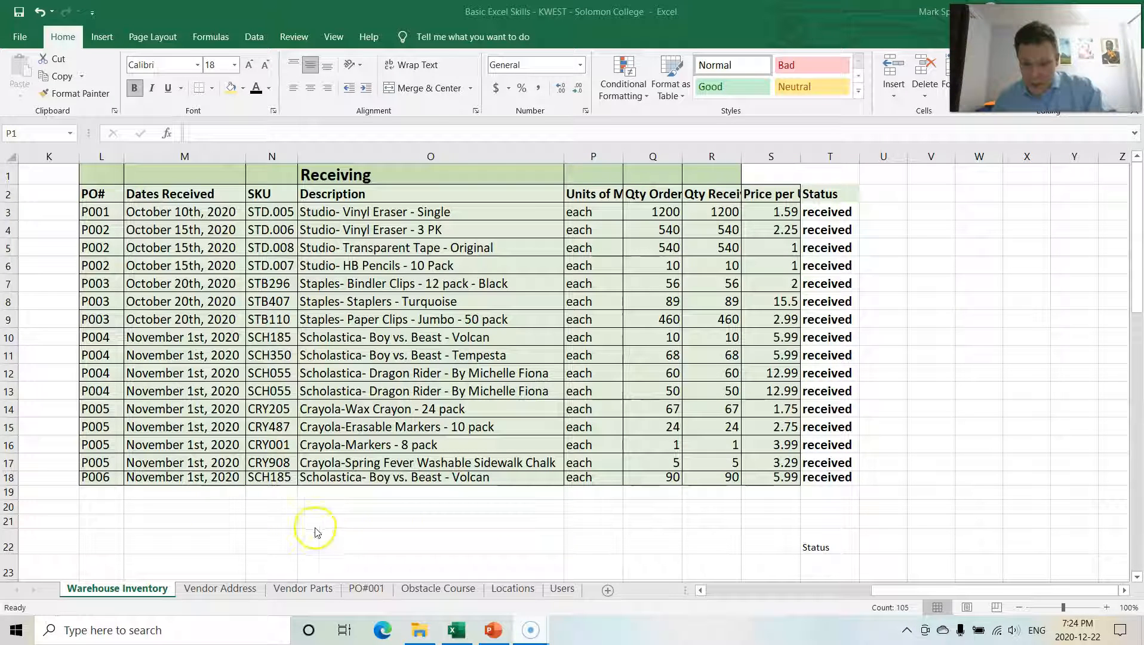
Step: Check the location codes on the Locations sheet and return to the stock inventory table
left_click(521, 589)
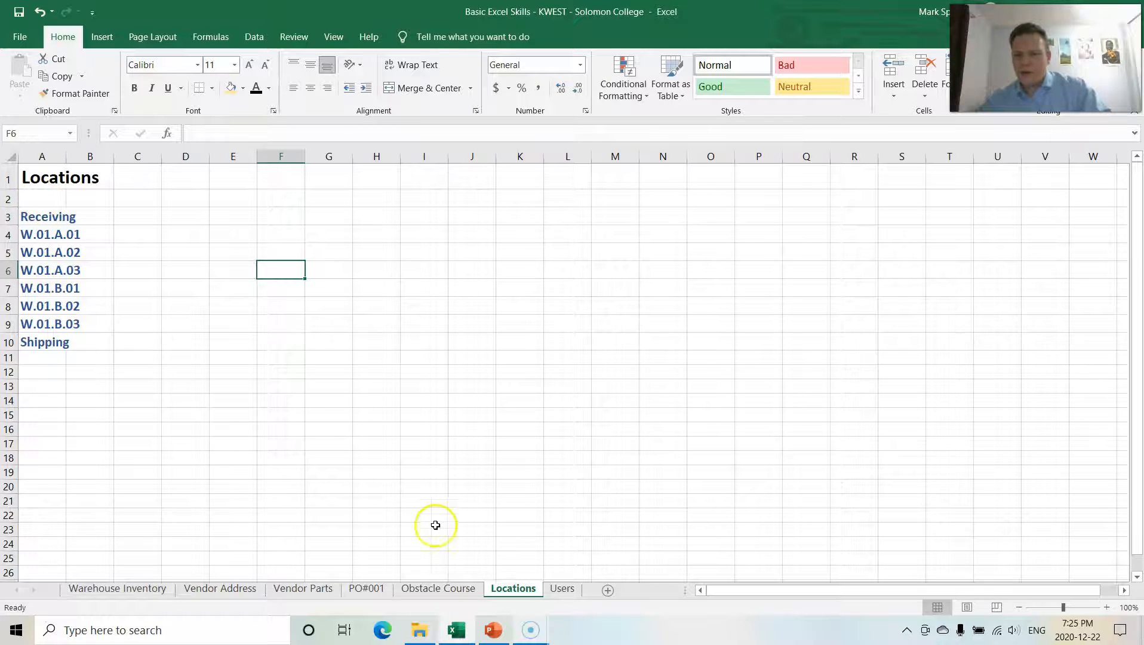
left_click(101, 590)
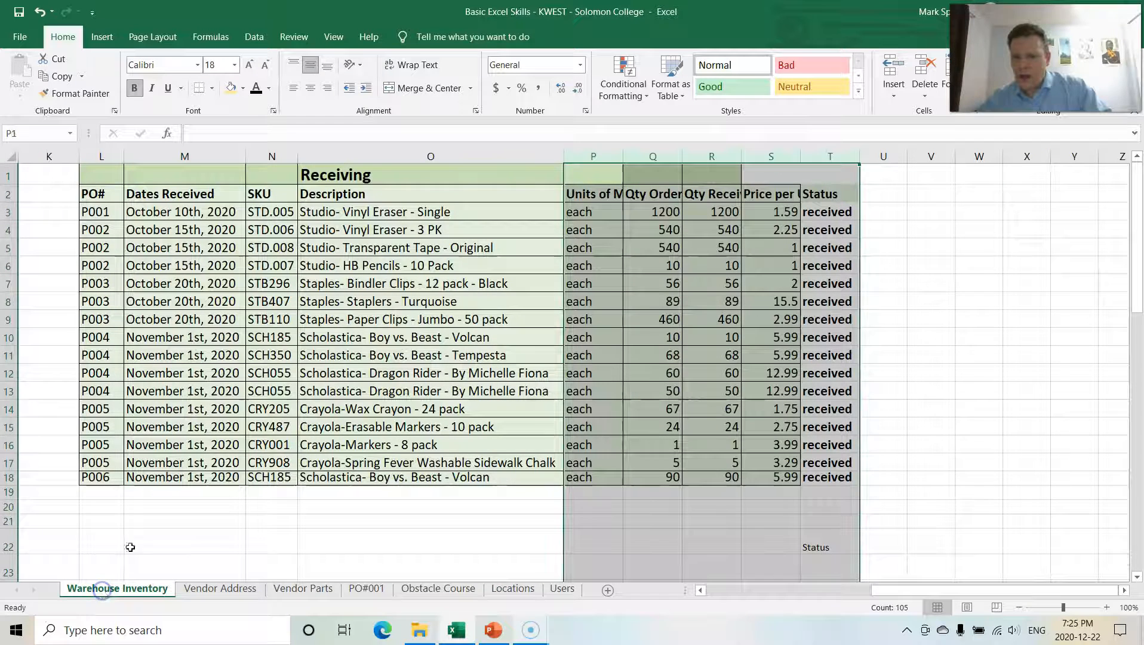
left_click_drag(889, 591, 615, 578)
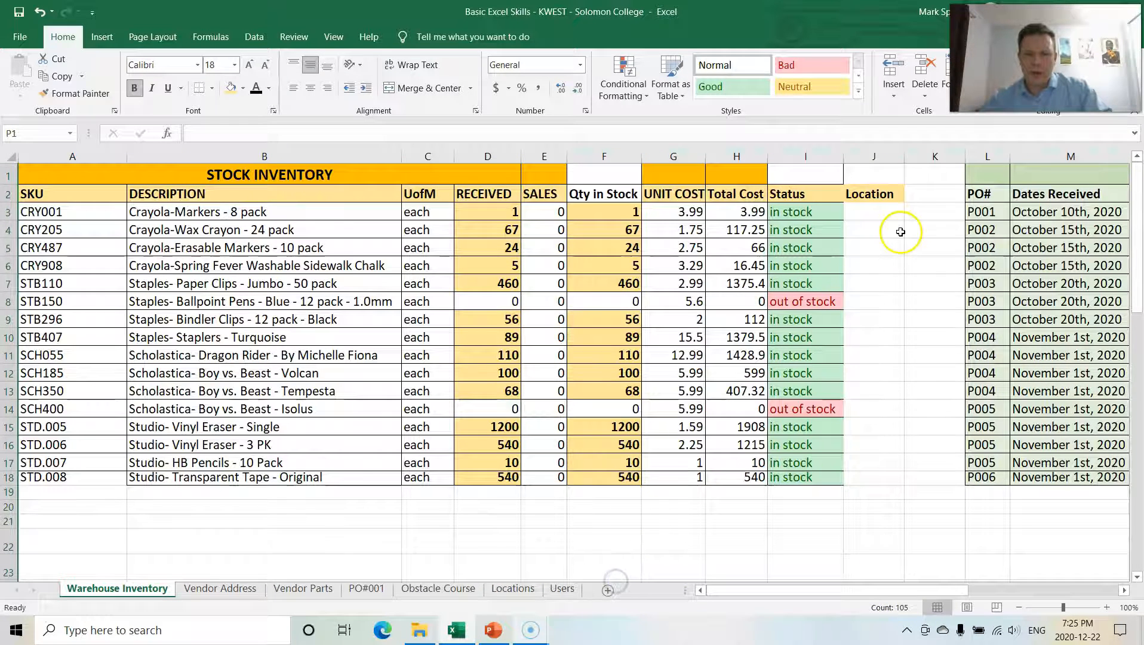
Step: Select the Location cells J3 through J18 and open data validation set to allow a List
left_click(869, 196)
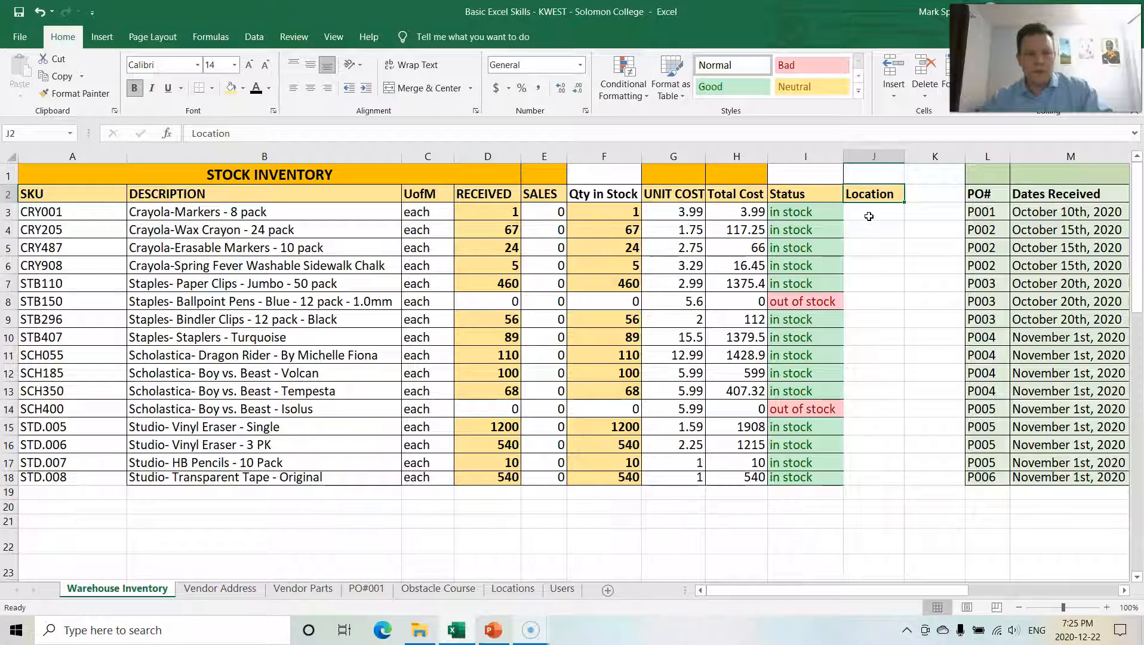
left_click_drag(860, 218, 866, 479)
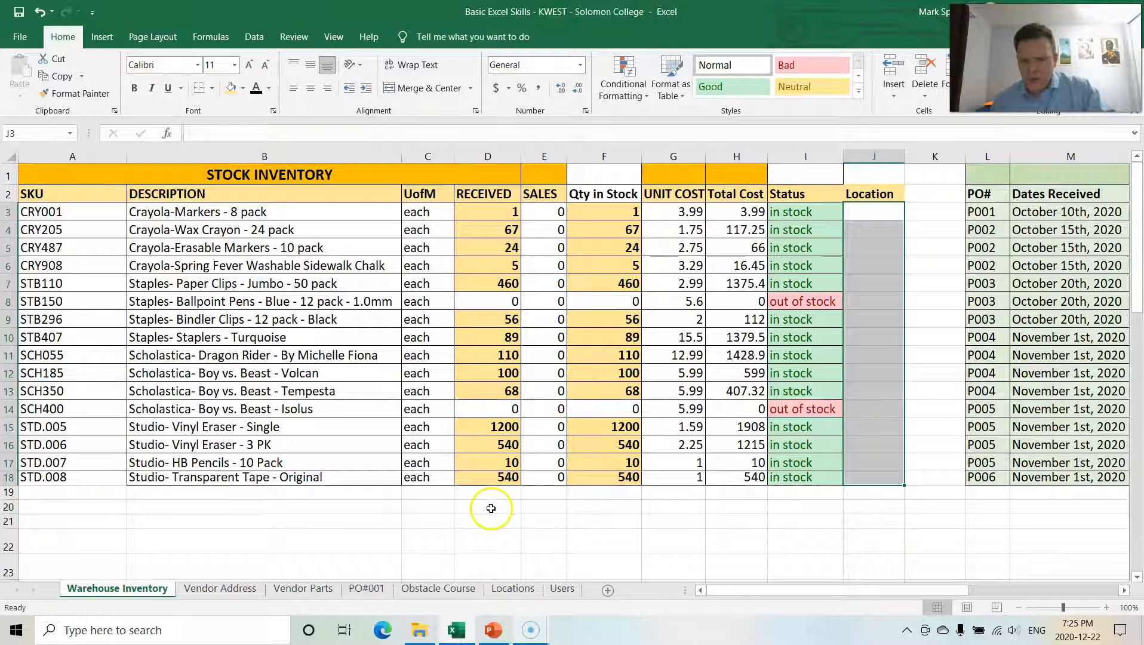
left_click(256, 37)
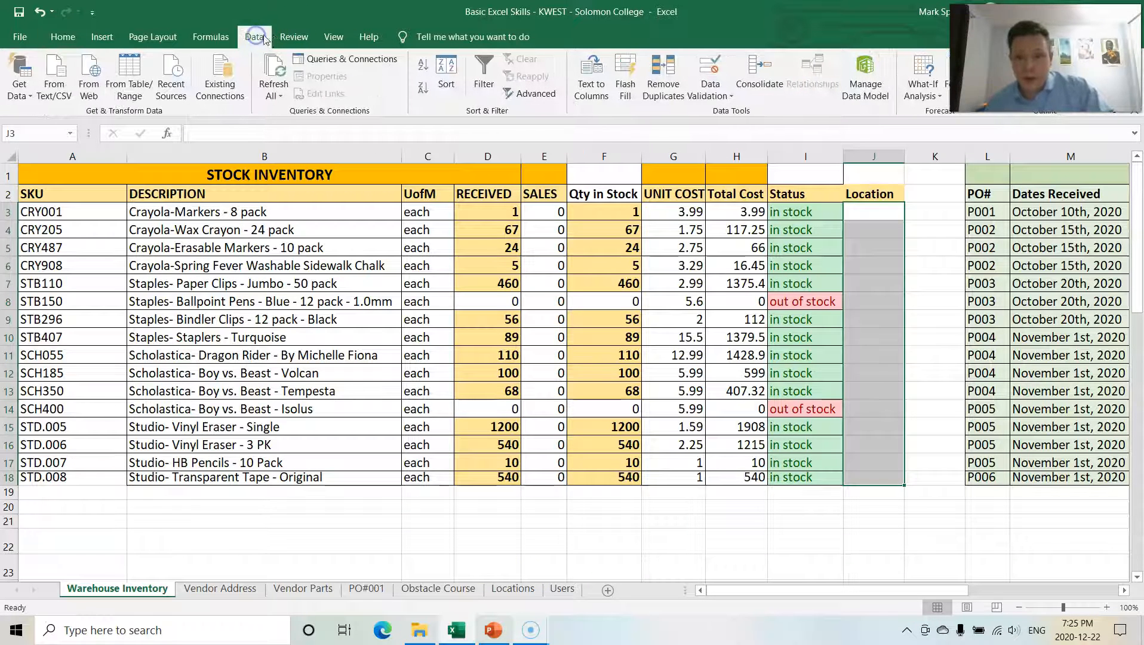
left_click(711, 78)
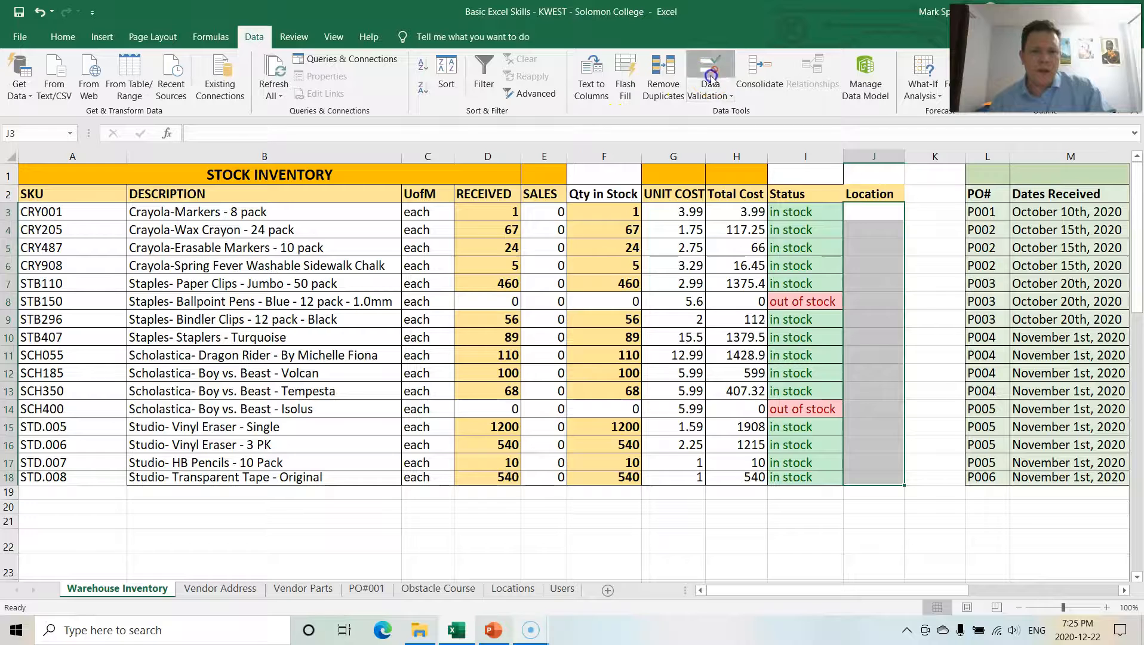
left_click(585, 250)
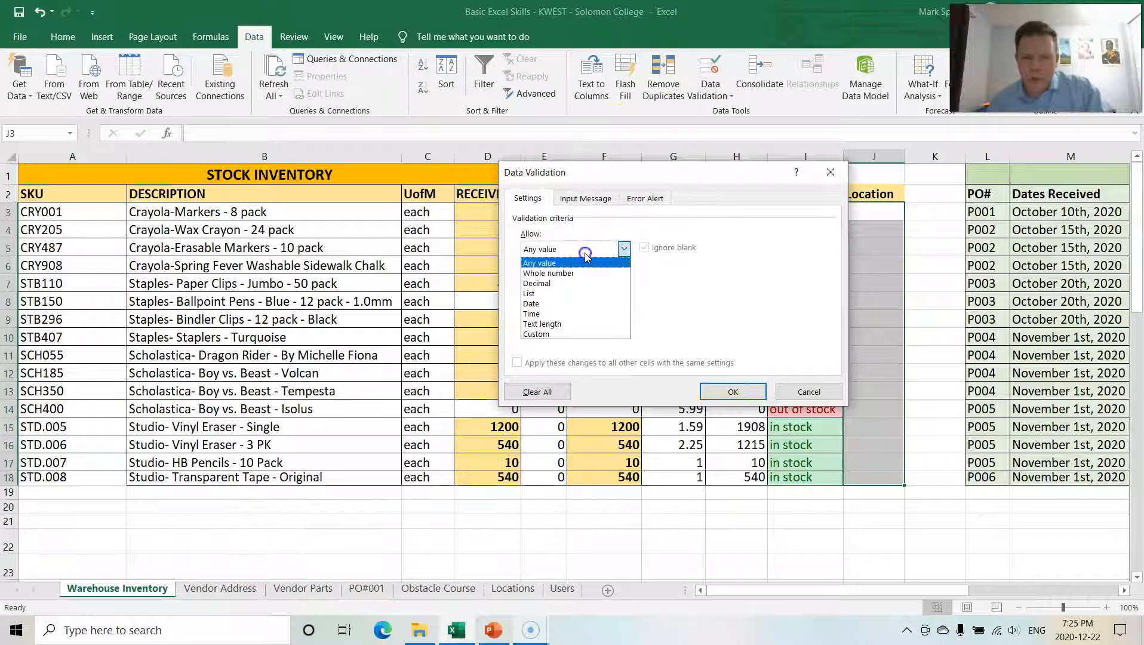
left_click(552, 293)
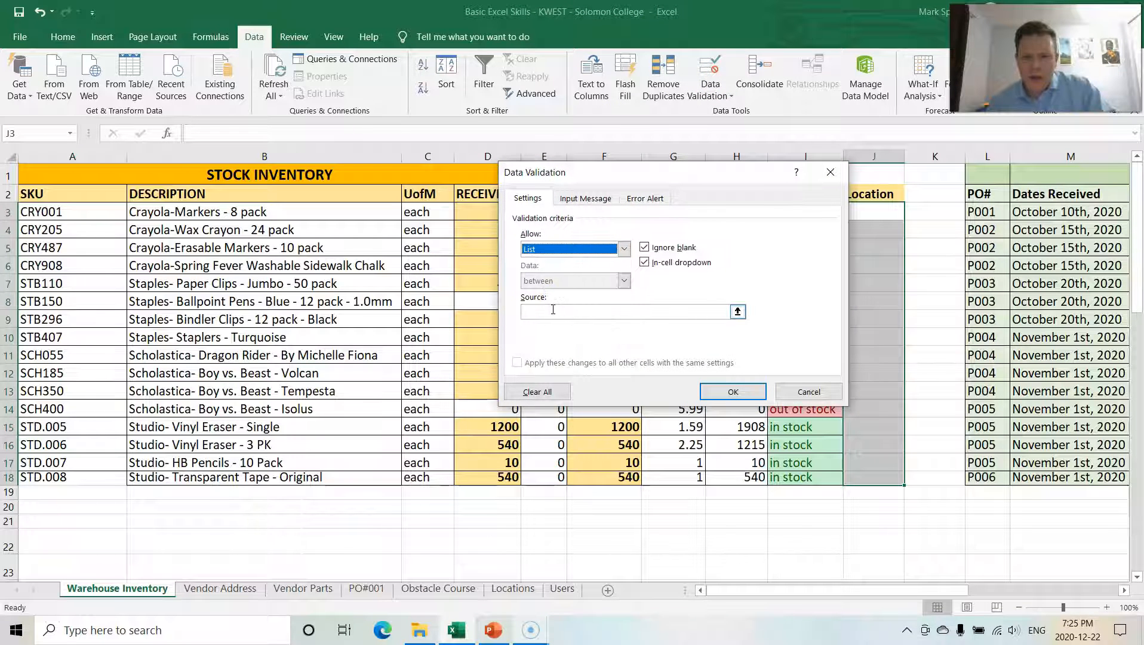
Step: Set the list source to cells A2:A10 on the Locations sheet and apply the validation
left_click(550, 309)
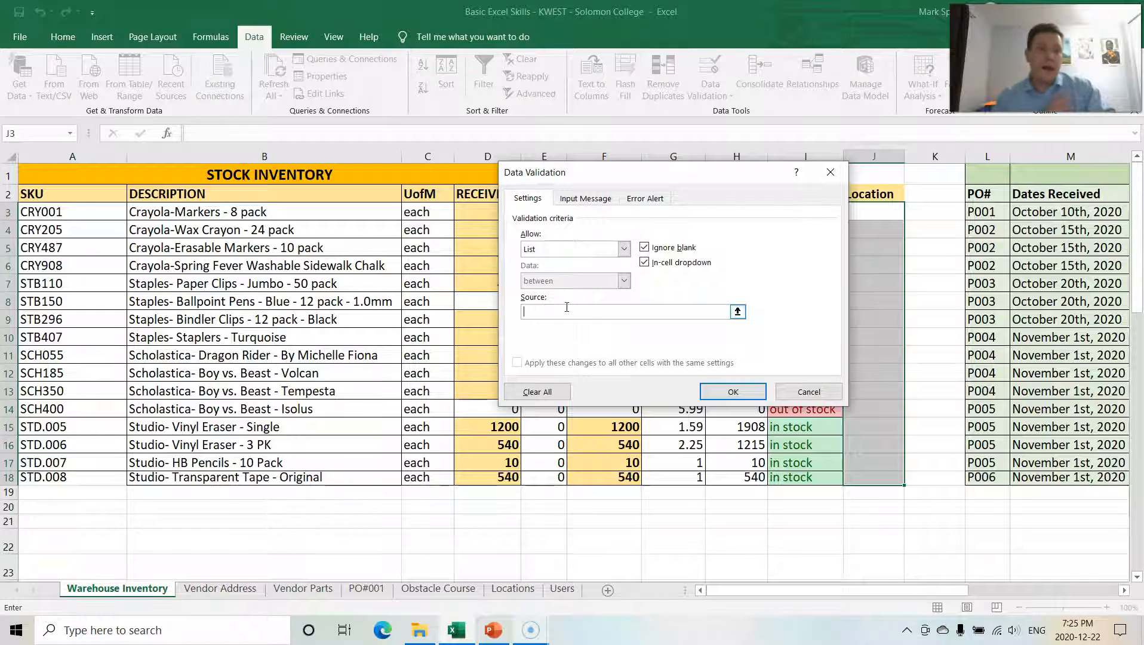
left_click(506, 591)
left_click(48, 204)
left_click_drag(49, 203, 47, 341)
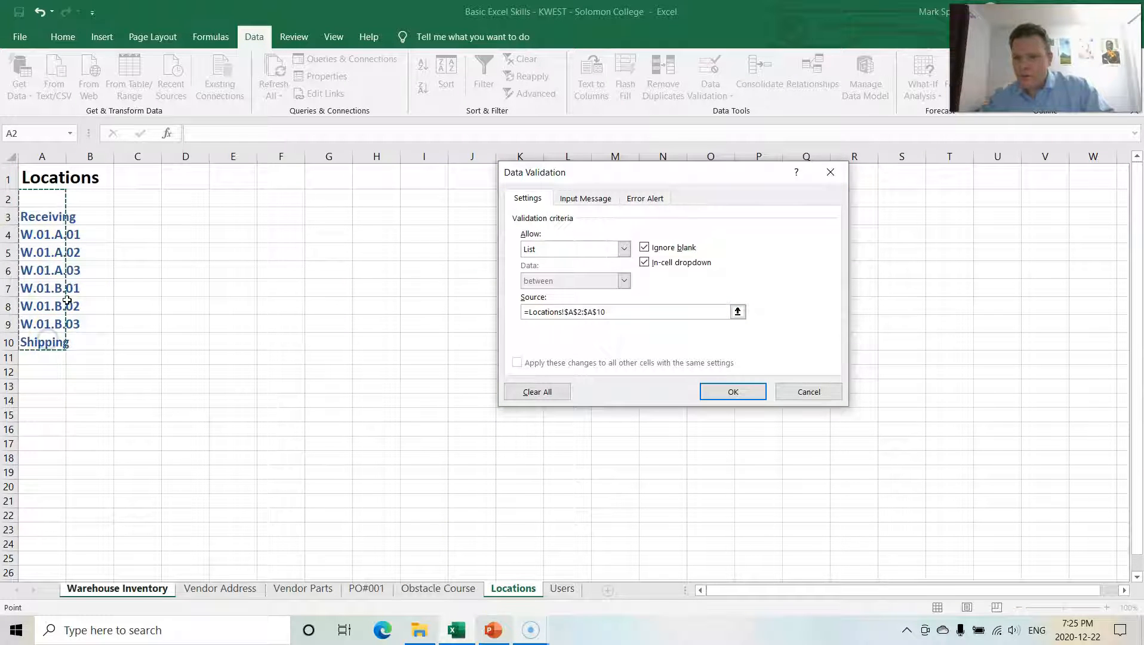
left_click(734, 394)
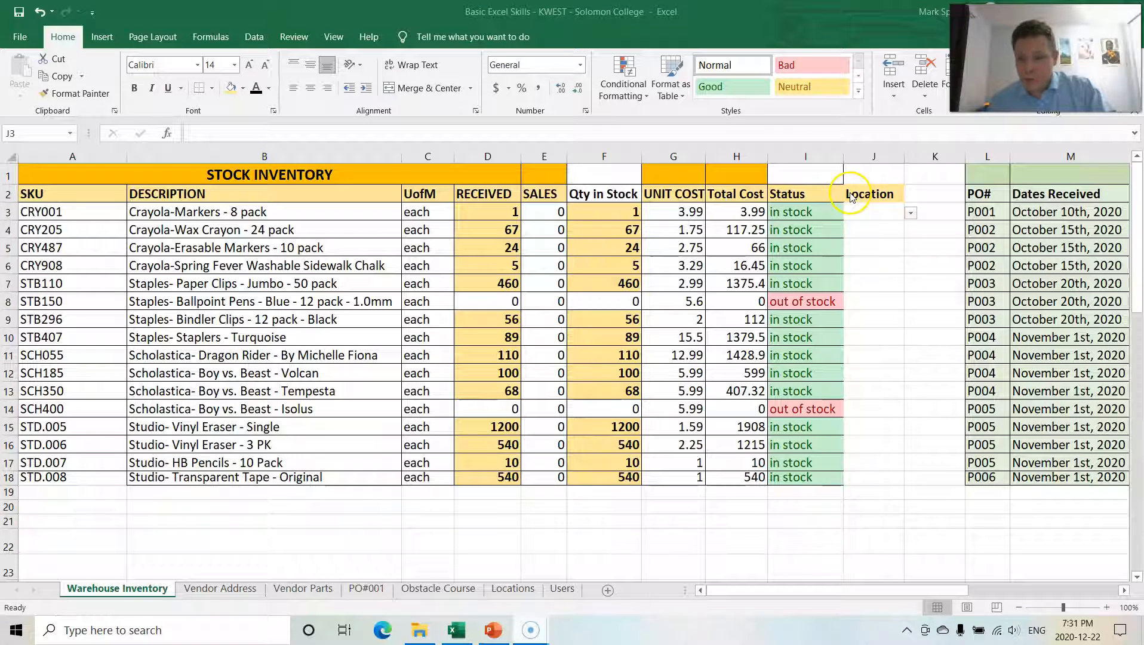
Step: Choose Receiving from the Location dropdown for the Crayola Markers row
left_click(901, 215)
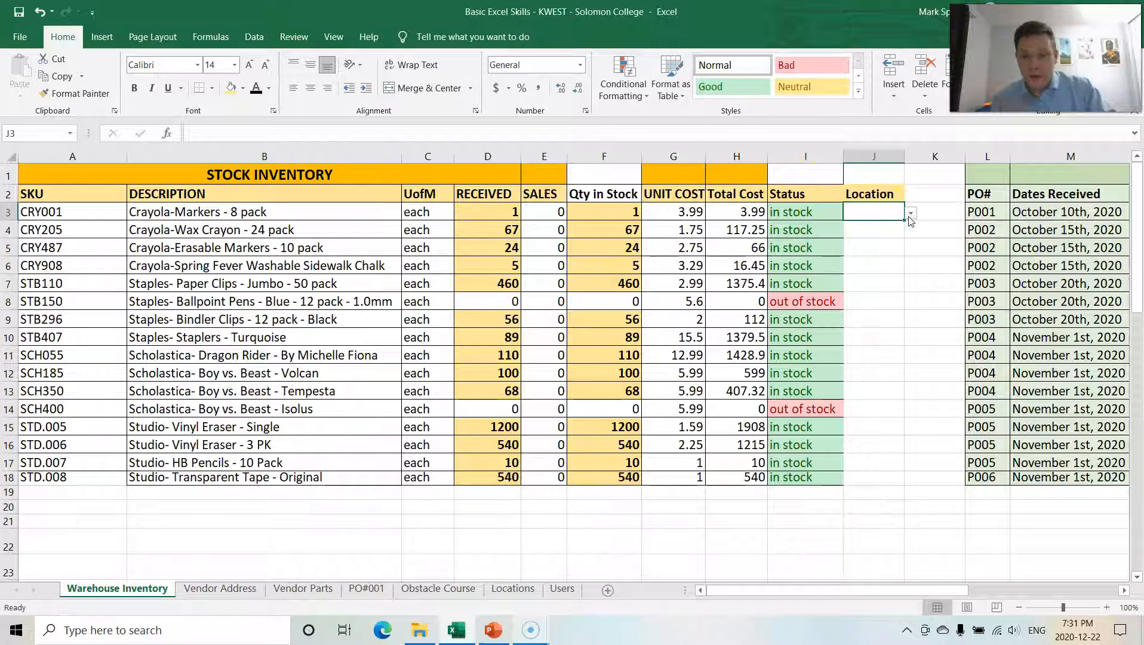
left_click(910, 214)
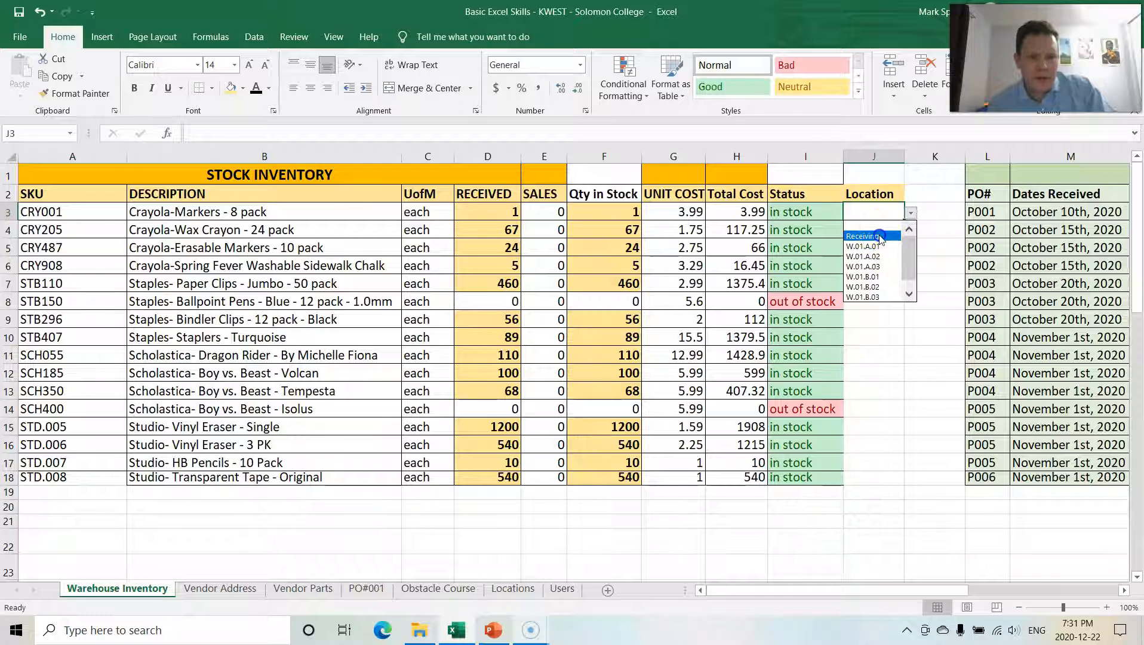
left_click(880, 238)
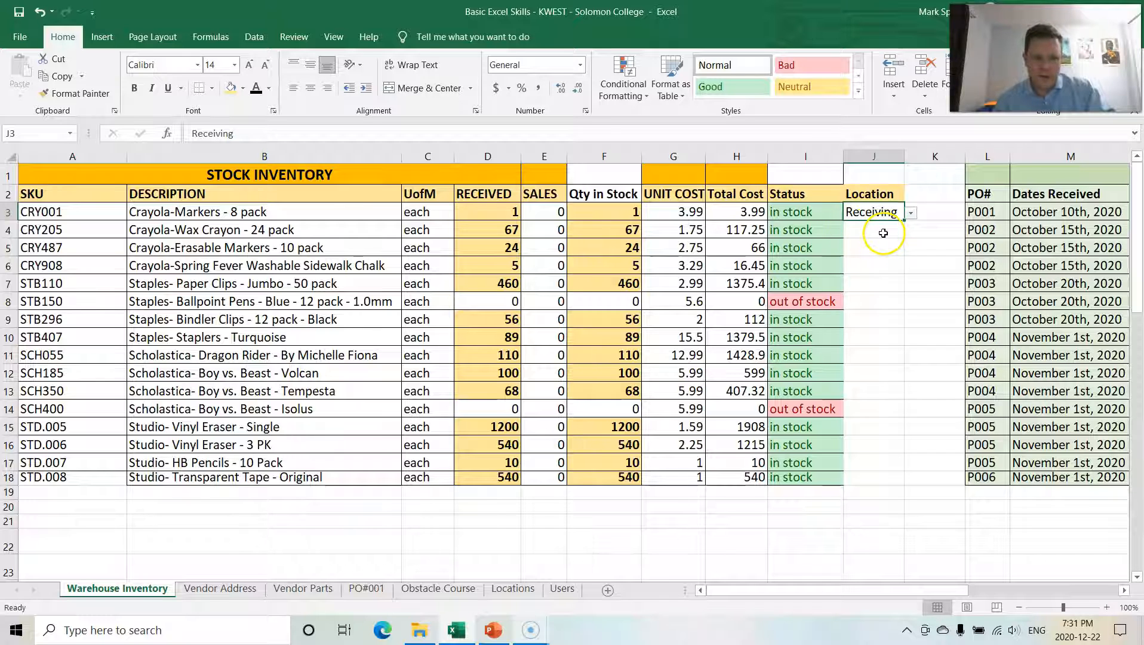
Step: Choose W.01.A.01 from the Location dropdown for the Crayola Wax Crayon row
left_click(84, 230)
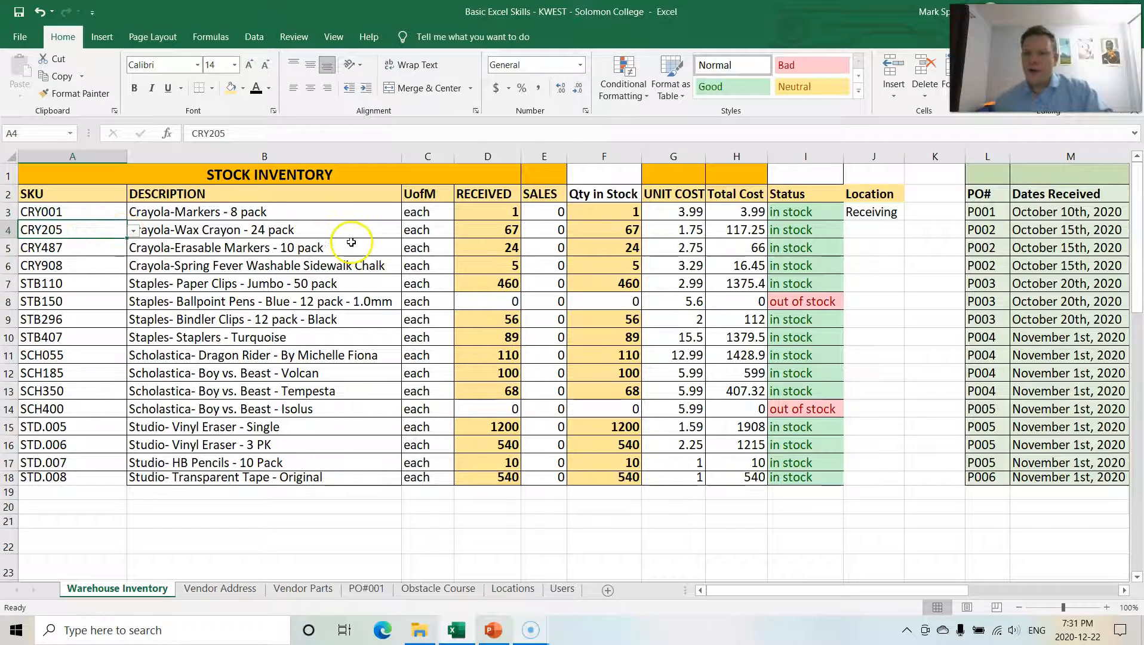
left_click(876, 227)
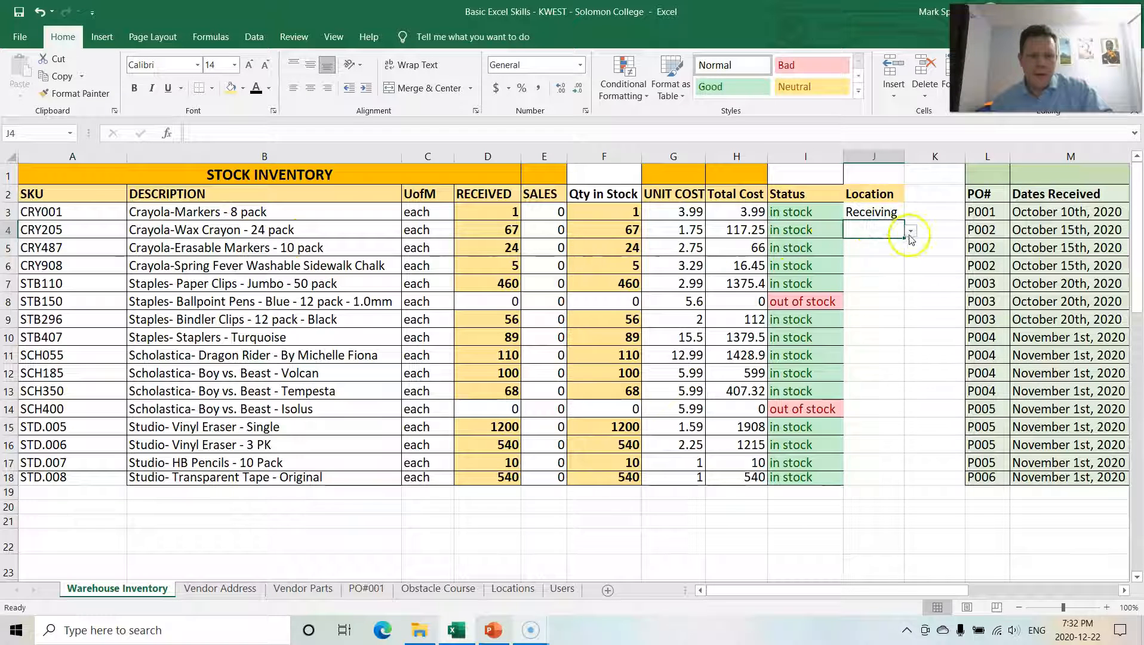
left_click(911, 231)
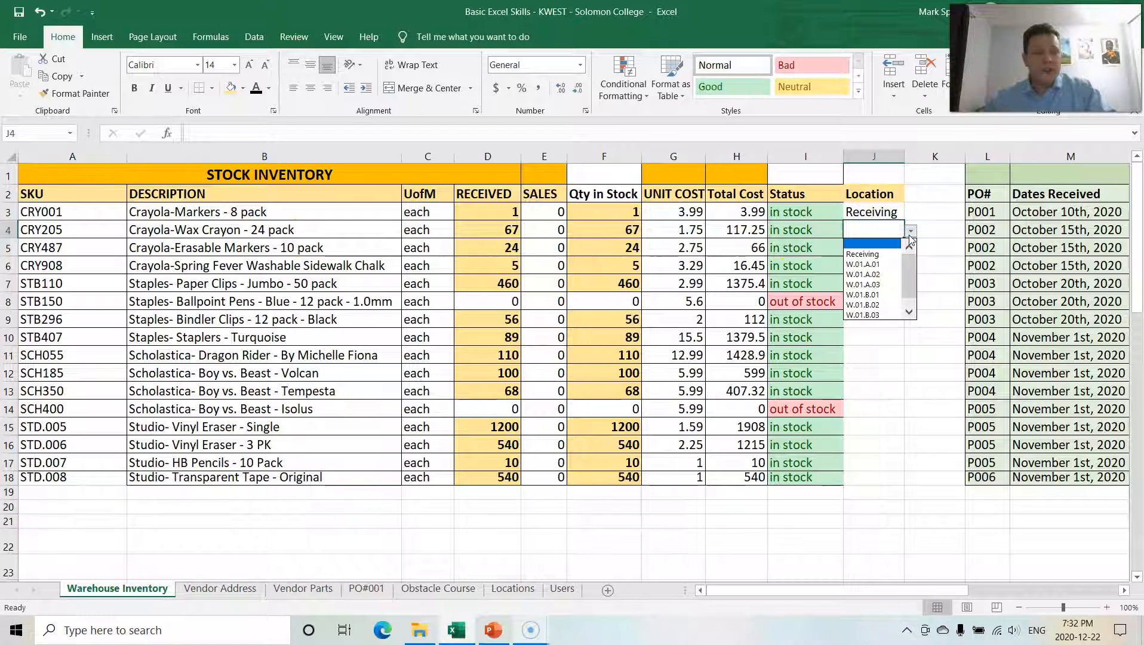
left_click(882, 264)
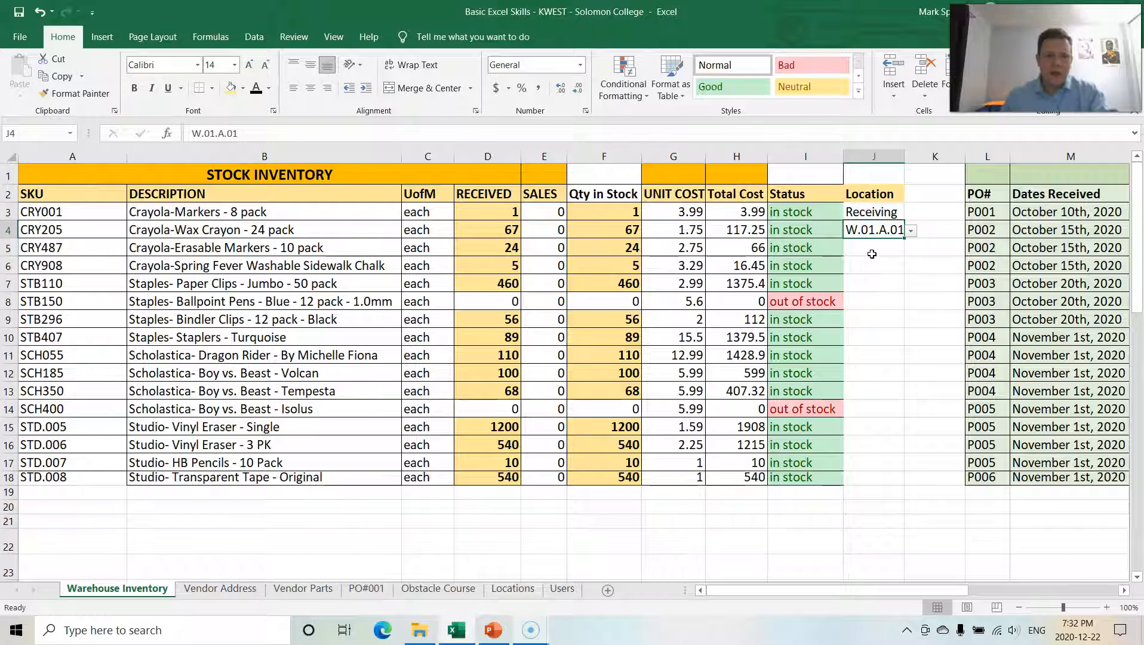
Step: Choose W.01.B.02 from the Location dropdown for the Crayola Erasable Markers row
left_click(64, 249)
left_click(873, 247)
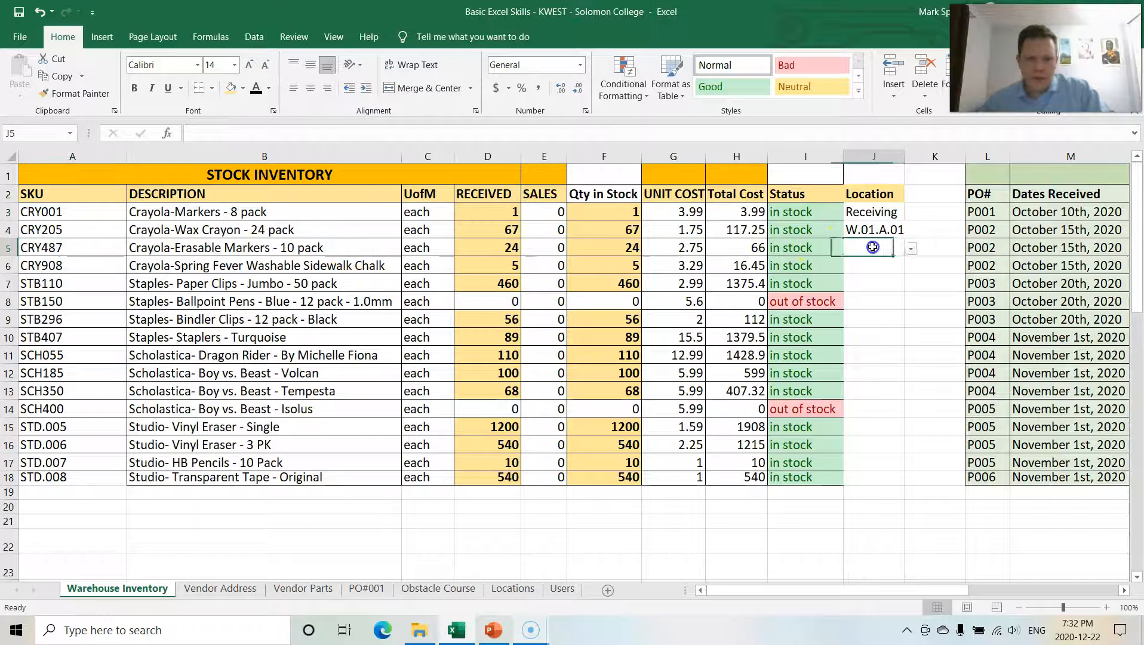
left_click(908, 247)
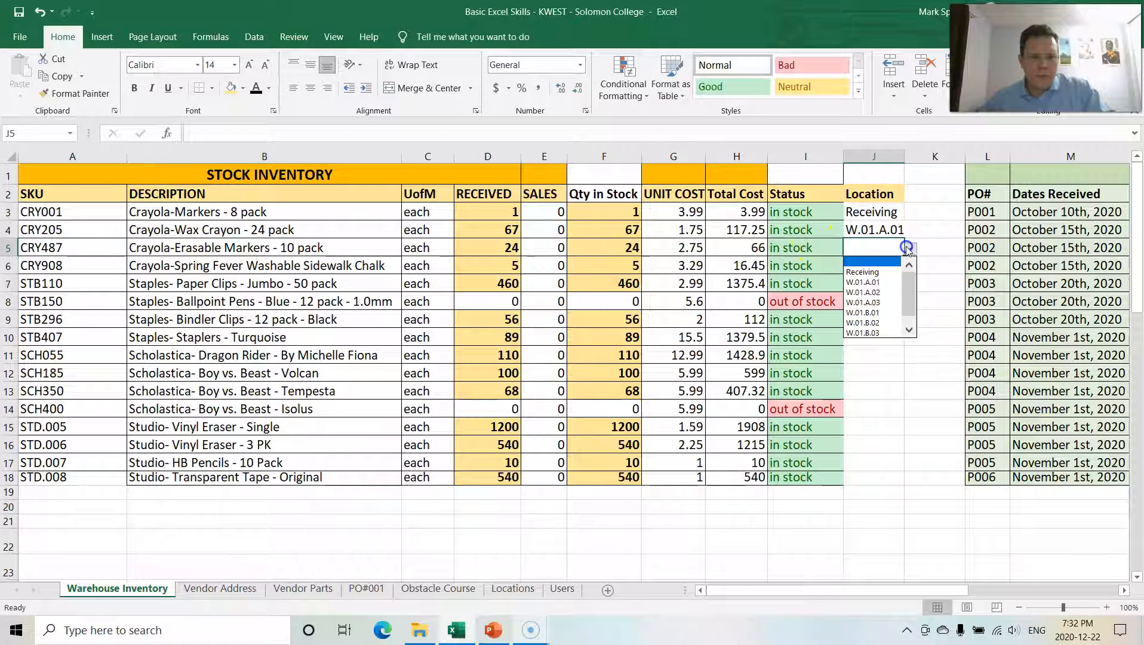
left_click(871, 323)
Step: Set the Location of the Spring Fever Washable Sidewalk Chalk row to W.01.A.03 using its dropdown
left_click(882, 268)
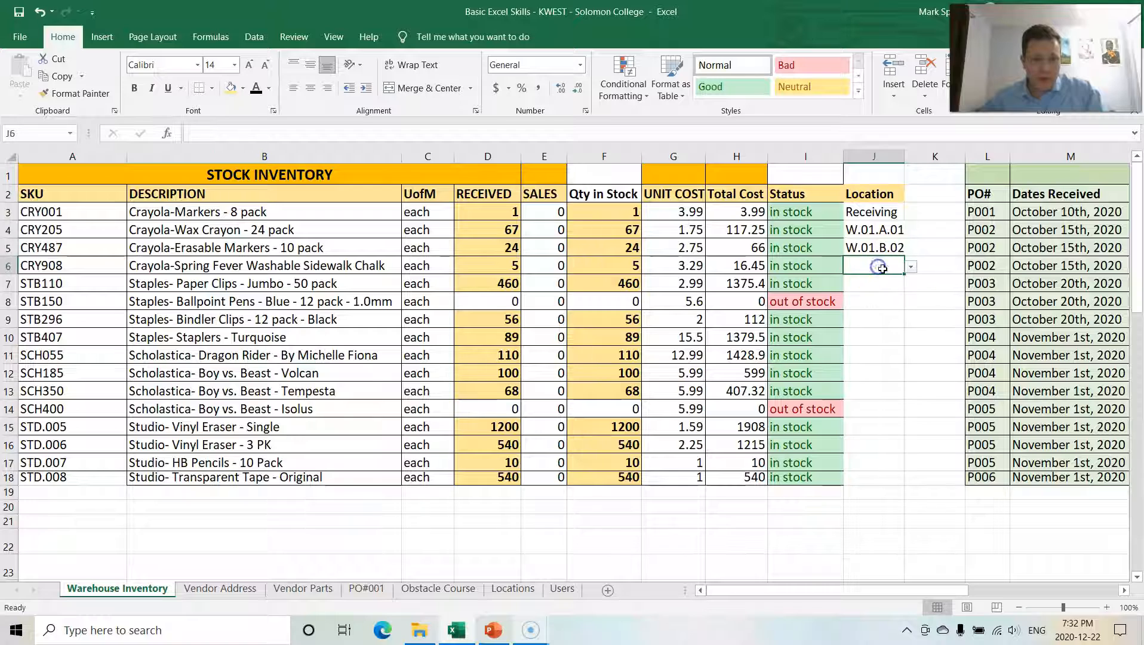
left_click(911, 267)
left_click(872, 311)
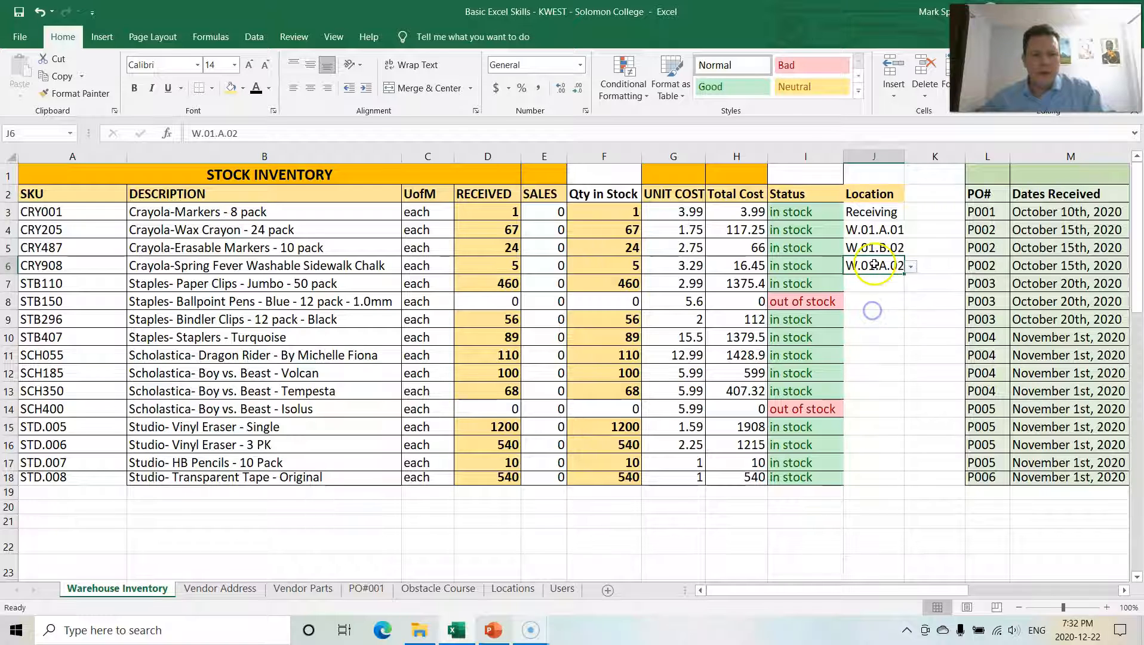
left_click(910, 267)
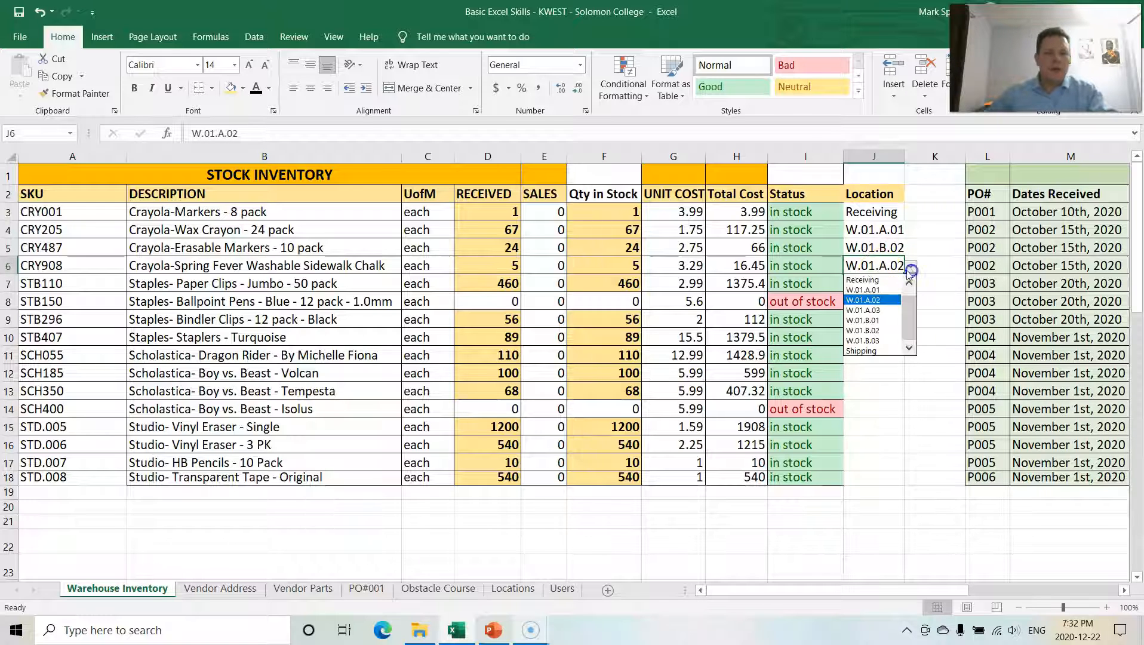
left_click(872, 310)
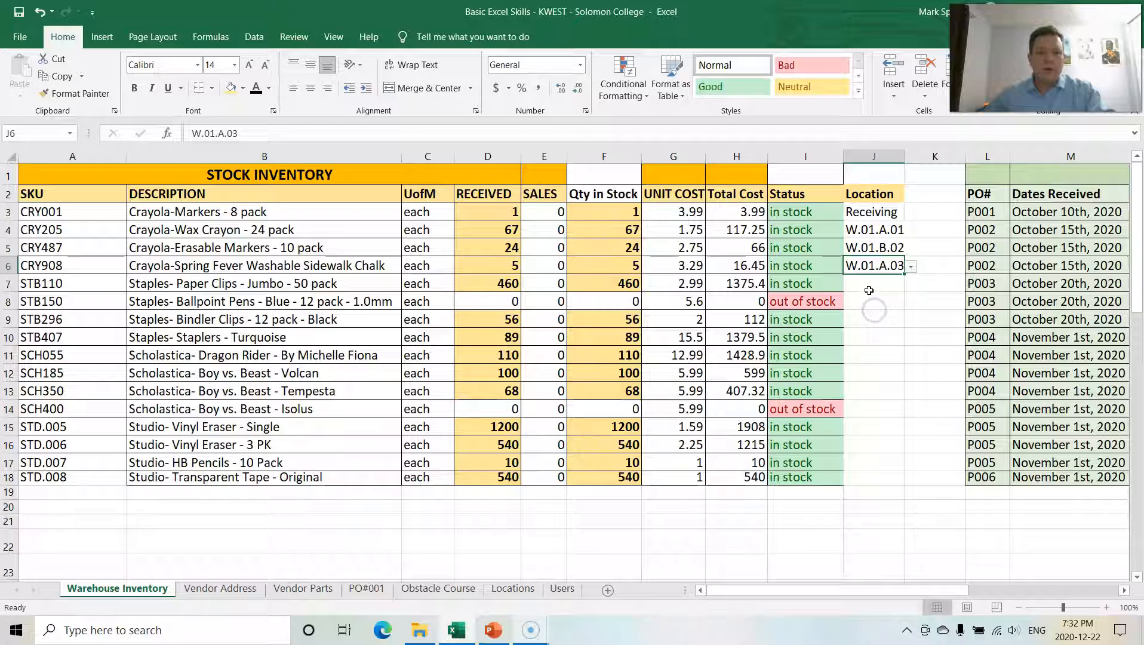